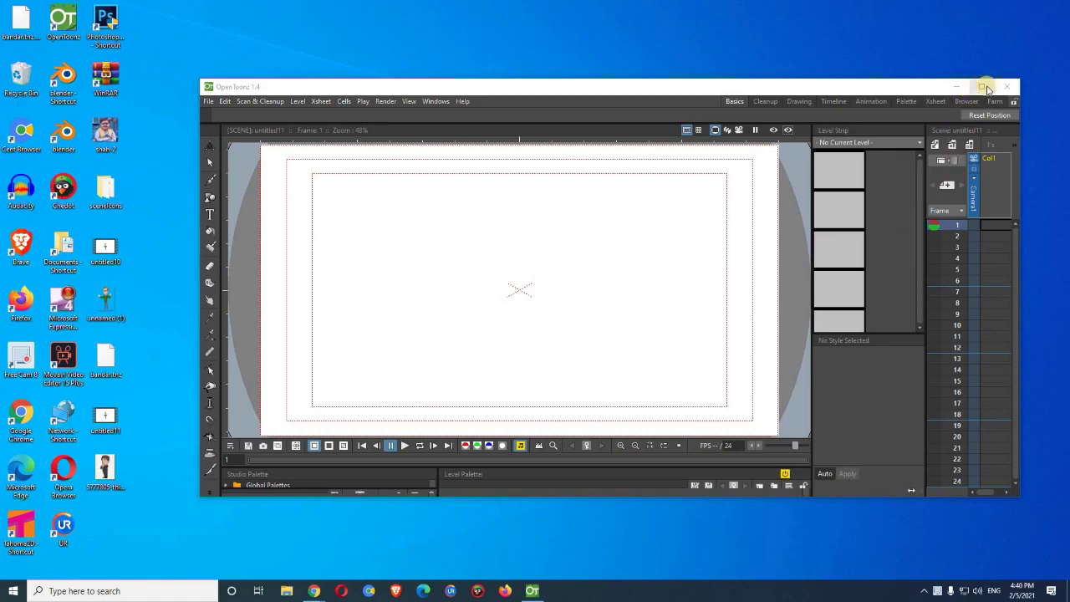
Import the desktop image unnamed (1).png into the scene, keeping the existing file in the project's extras folder.
{"action": "left_click", "coordinate": [981, 87]}
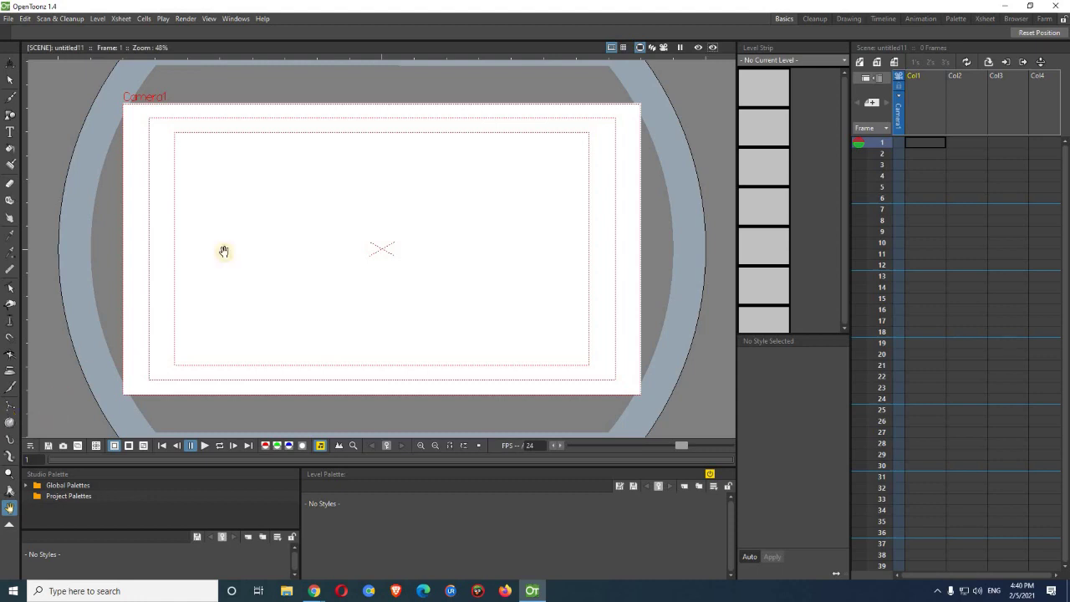
{"action": "left_click", "coordinate": [1034, 7]}
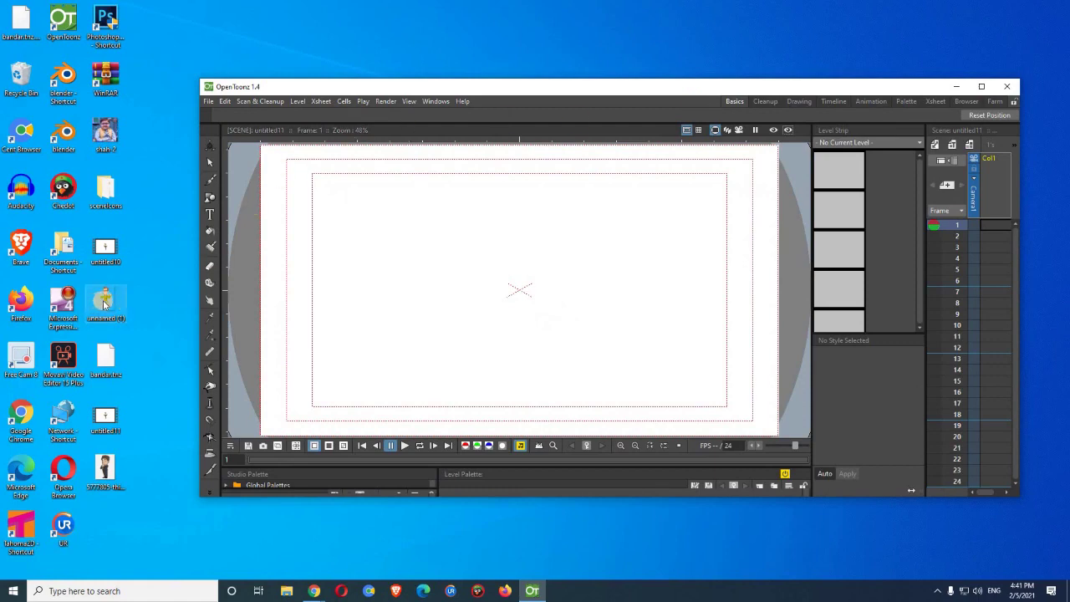
{"action": "left_click_drag", "start_coordinate": [105, 298], "coordinate": [511, 321]}
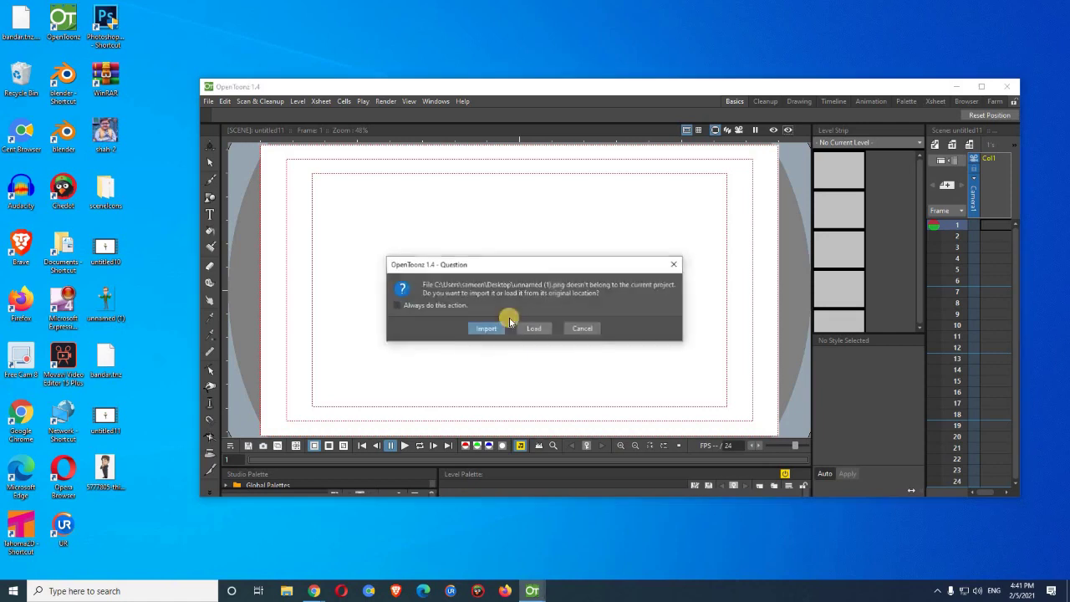
{"action": "left_click", "coordinate": [488, 329]}
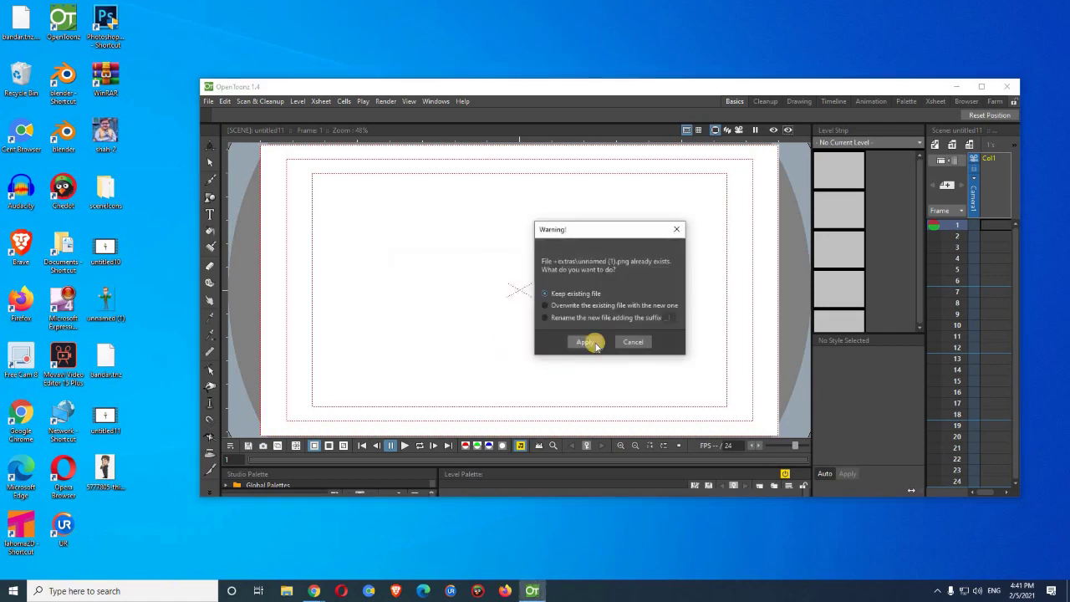
{"action": "left_click", "coordinate": [589, 343]}
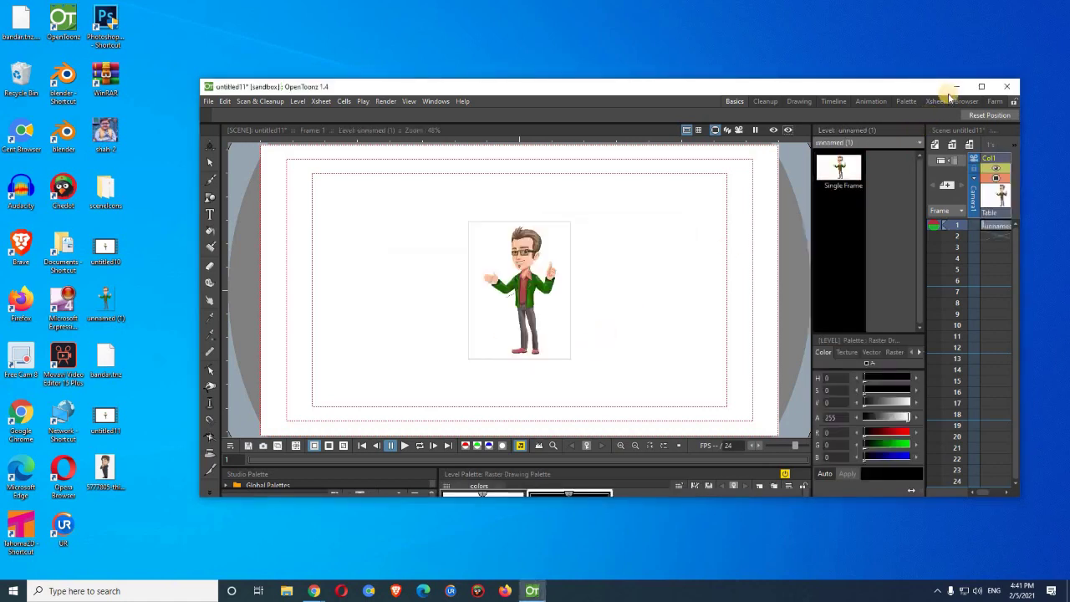
{"action": "left_click", "coordinate": [980, 87]}
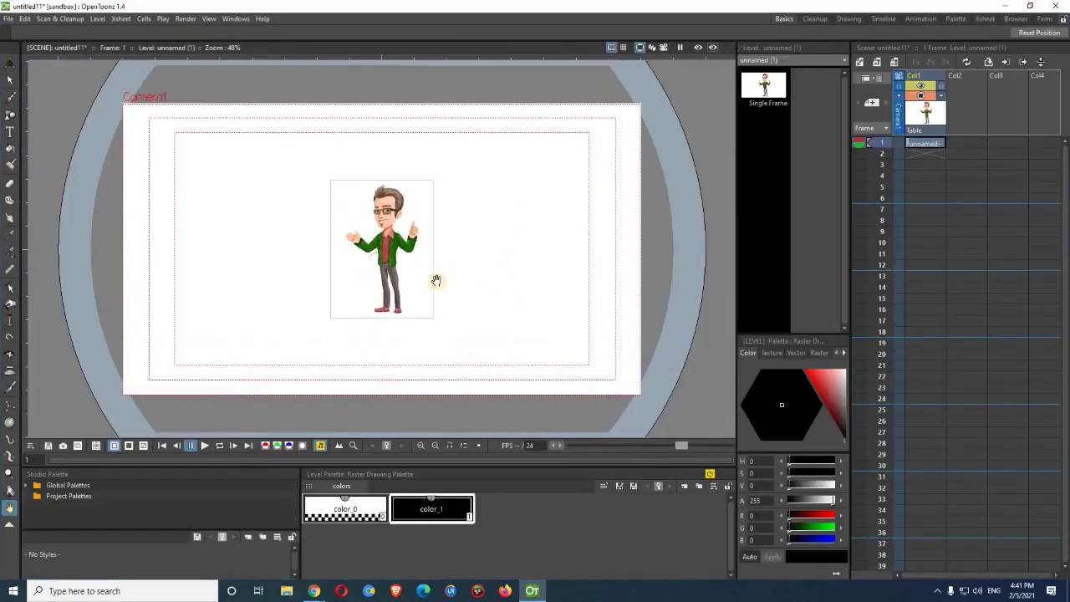
Create a Plastic tool mesh over the character with a mesh edges length of about 24.89 px.
{"action": "scroll", "coordinate": [387, 264], "scroll_direction": "up", "scroll_amount": 3}
{"action": "scroll", "coordinate": [387, 264], "scroll_direction": "up", "scroll_amount": 1}
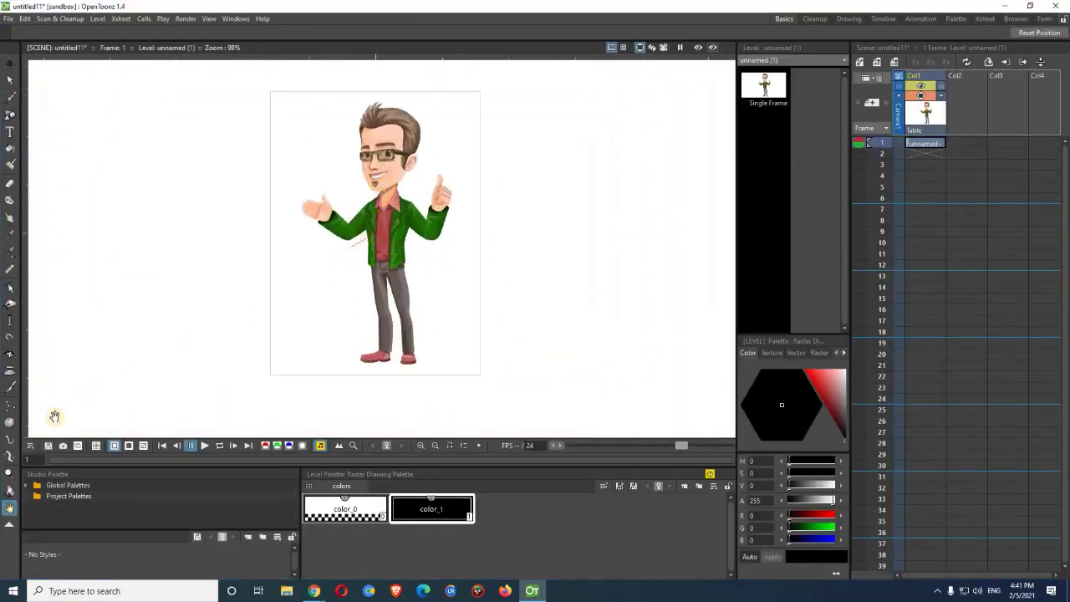
{"action": "left_click", "coordinate": [10, 457]}
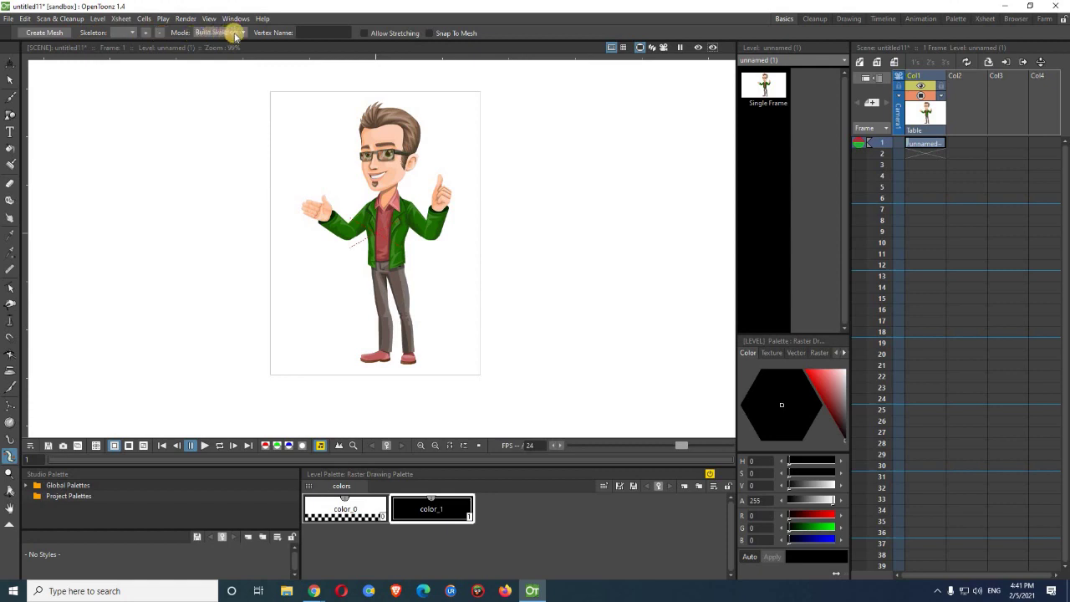
{"action": "left_click", "coordinate": [64, 34]}
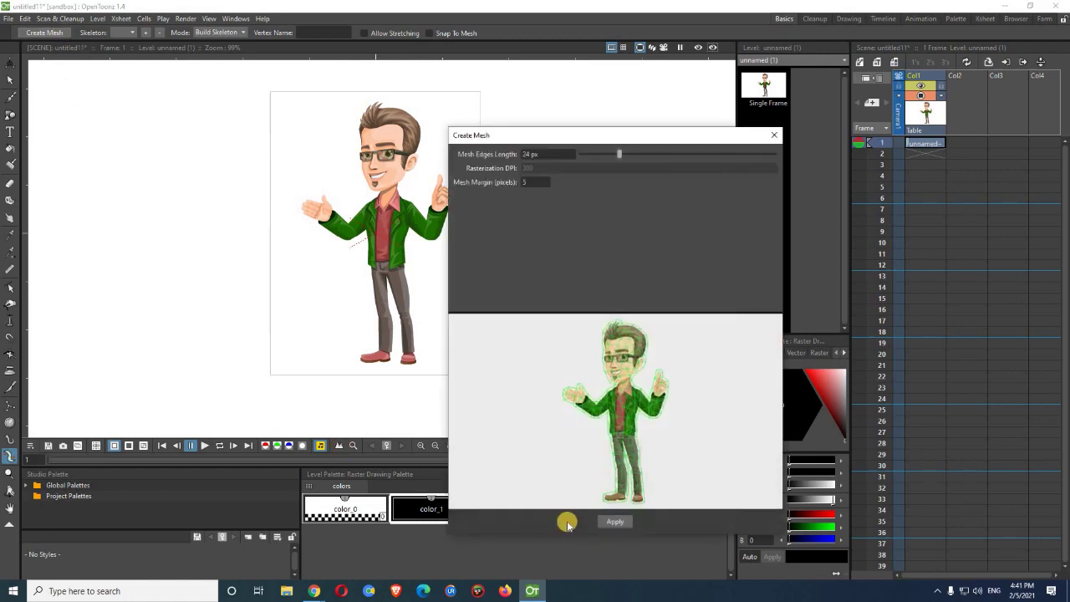
{"action": "scroll", "coordinate": [612, 409], "scroll_direction": "up", "scroll_amount": 1}
{"action": "scroll", "coordinate": [613, 409], "scroll_direction": "up", "scroll_amount": 5}
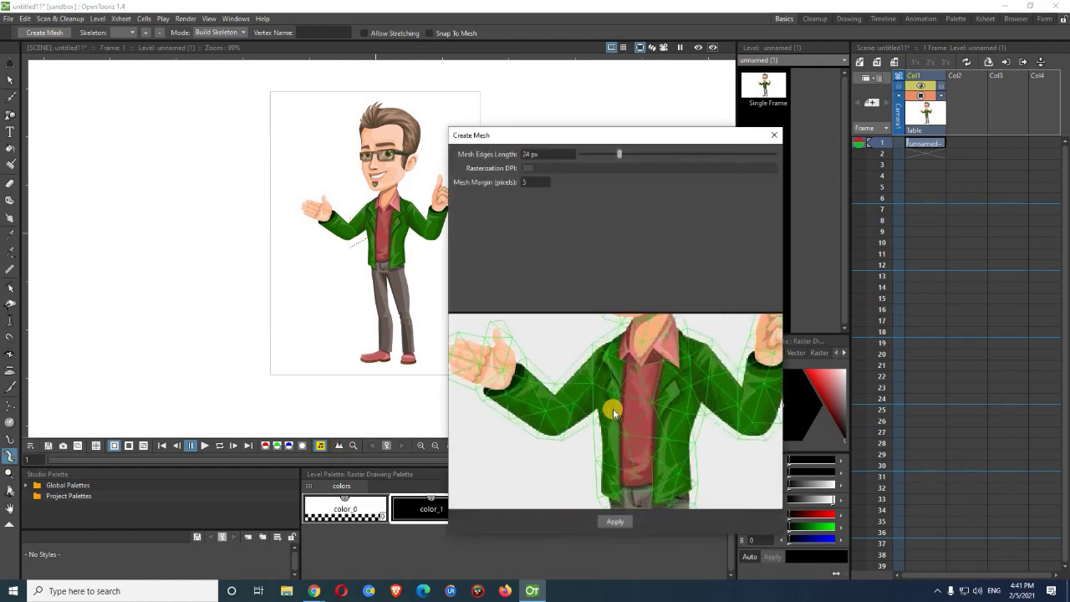
{"action": "scroll", "coordinate": [569, 372], "scroll_direction": "down", "scroll_amount": 8}
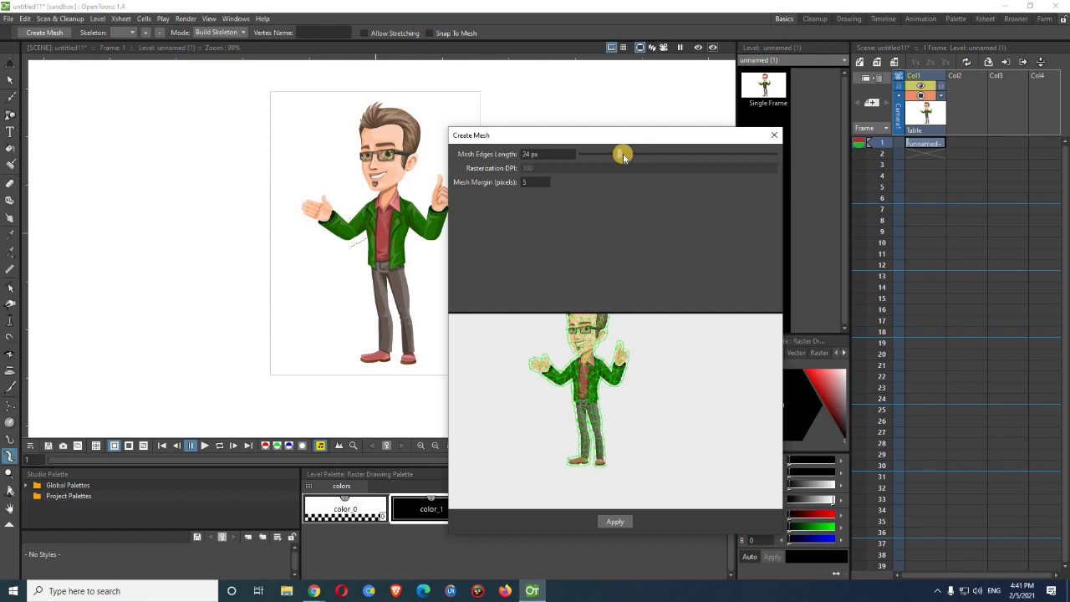
{"action": "left_click_drag", "start_coordinate": [621, 157], "coordinate": [620, 156]}
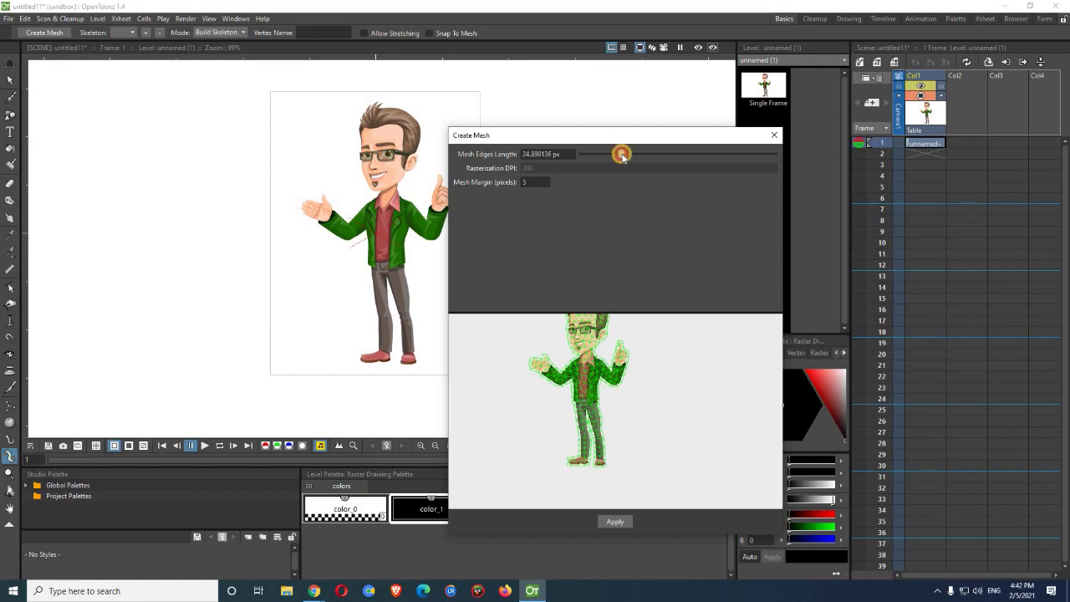
{"action": "left_click", "coordinate": [610, 523]}
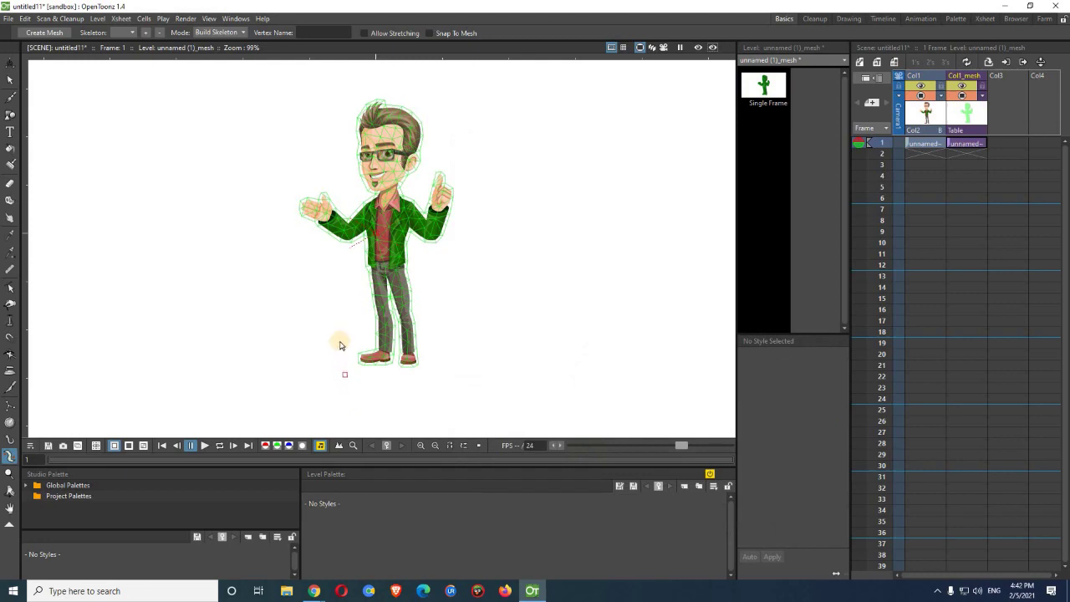
Place a skeleton root vertex at the armpit of the character's thumbs-up arm.
{"action": "scroll", "coordinate": [339, 344], "scroll_direction": "up", "scroll_amount": 2}
{"action": "scroll", "coordinate": [489, 246], "scroll_direction": "up", "scroll_amount": 3}
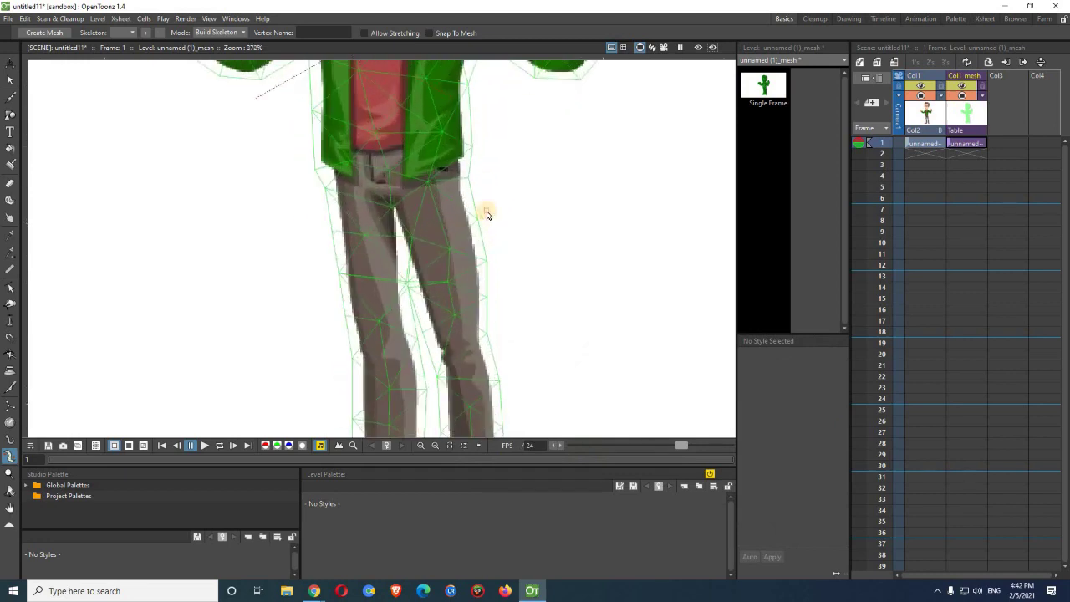
{"action": "scroll", "coordinate": [483, 217], "scroll_direction": "down", "scroll_amount": 2}
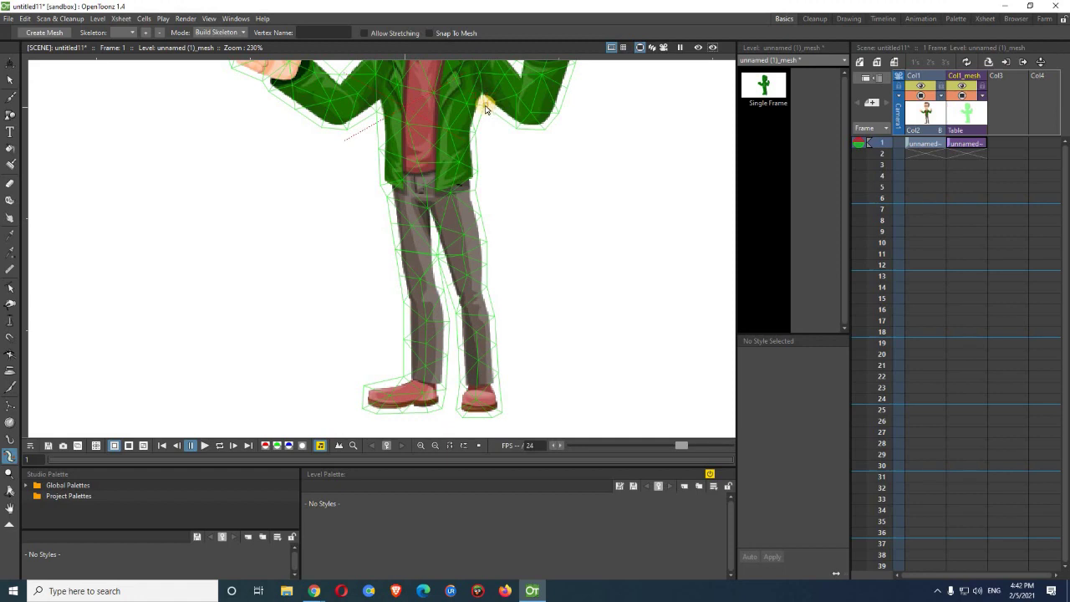
{"action": "left_click", "coordinate": [484, 106]}
In Edit Mesh mode, pull the outline vertices closer to the armpit, elbow, jacket side and waist below the thumbs-up arm.
{"action": "scroll", "coordinate": [493, 115], "scroll_direction": "up", "scroll_amount": 4}
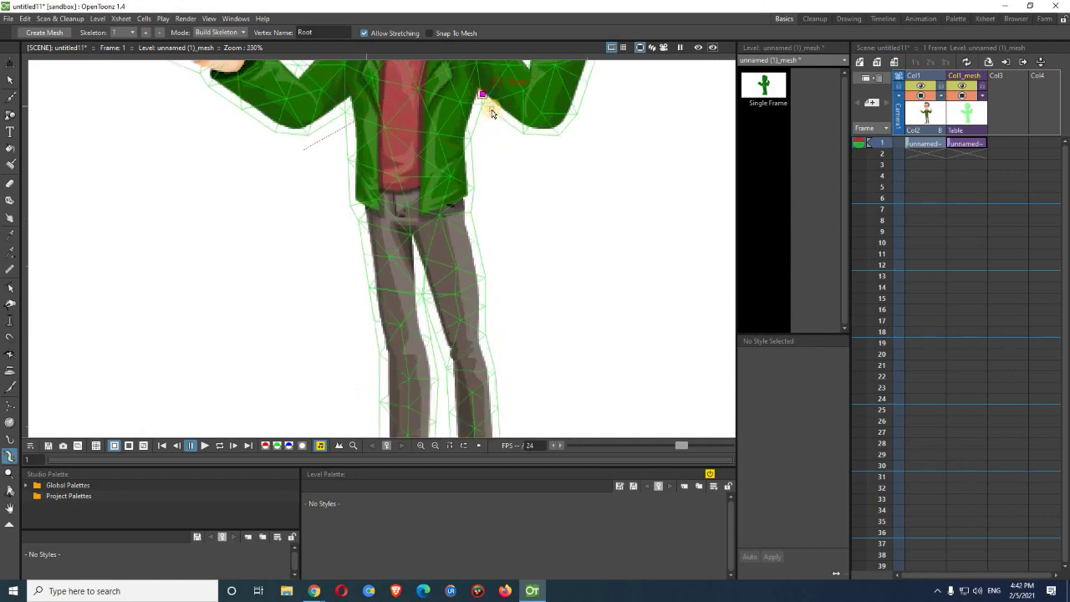
{"action": "left_click", "coordinate": [219, 32]}
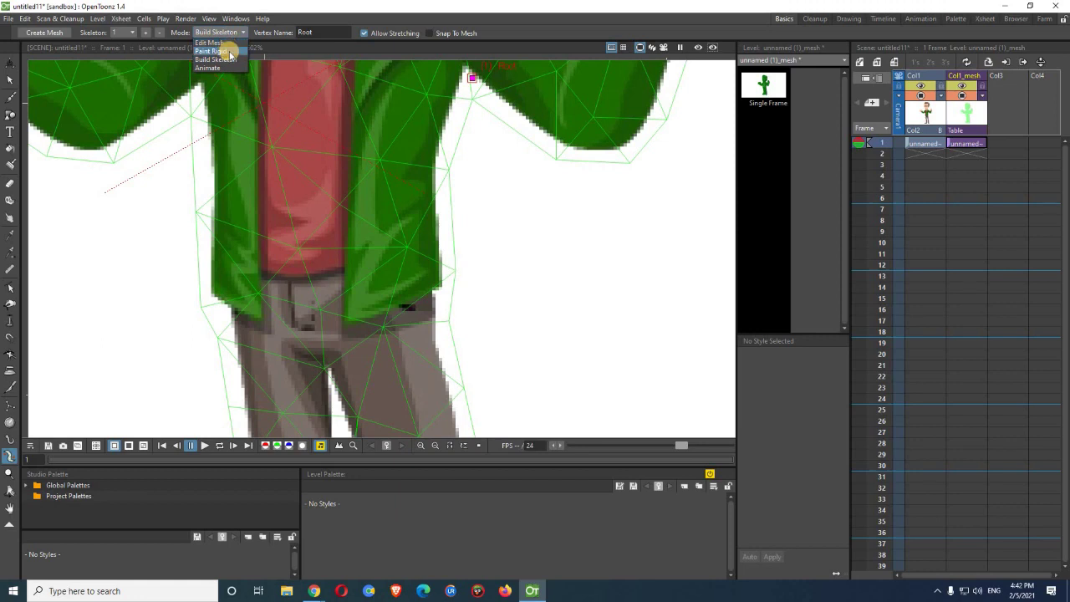
{"action": "left_click", "coordinate": [224, 41]}
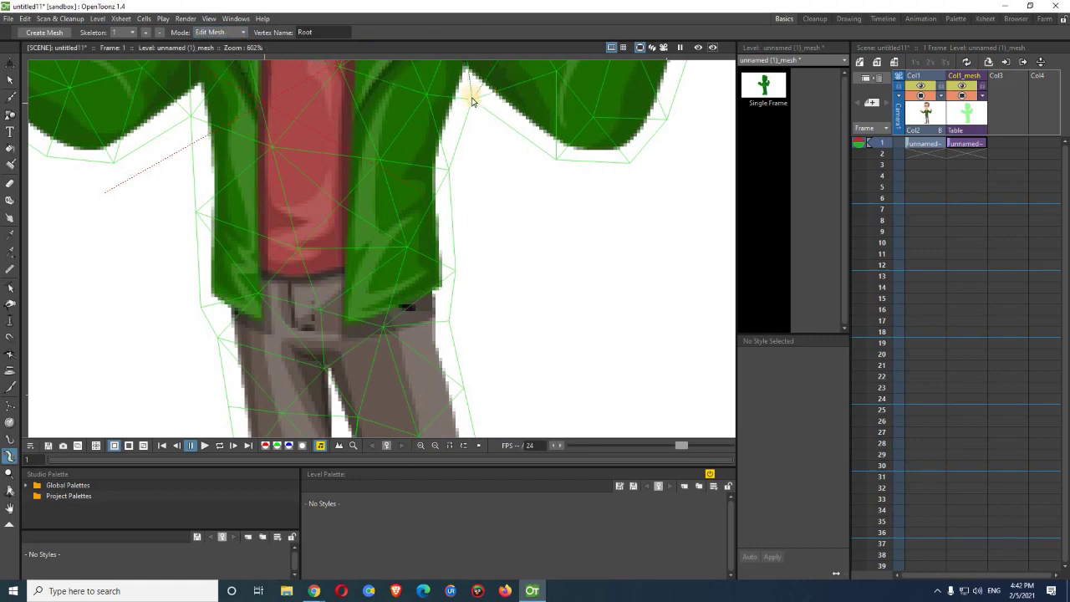
{"action": "left_click_drag", "start_coordinate": [473, 101], "coordinate": [467, 72]}
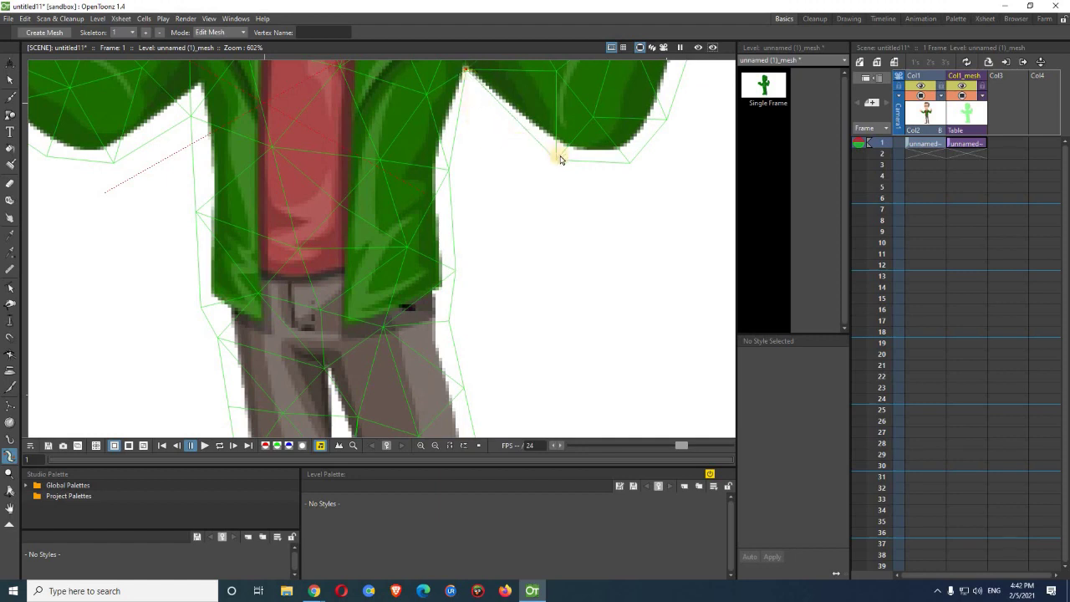
{"action": "left_click_drag", "start_coordinate": [557, 157], "coordinate": [560, 151]}
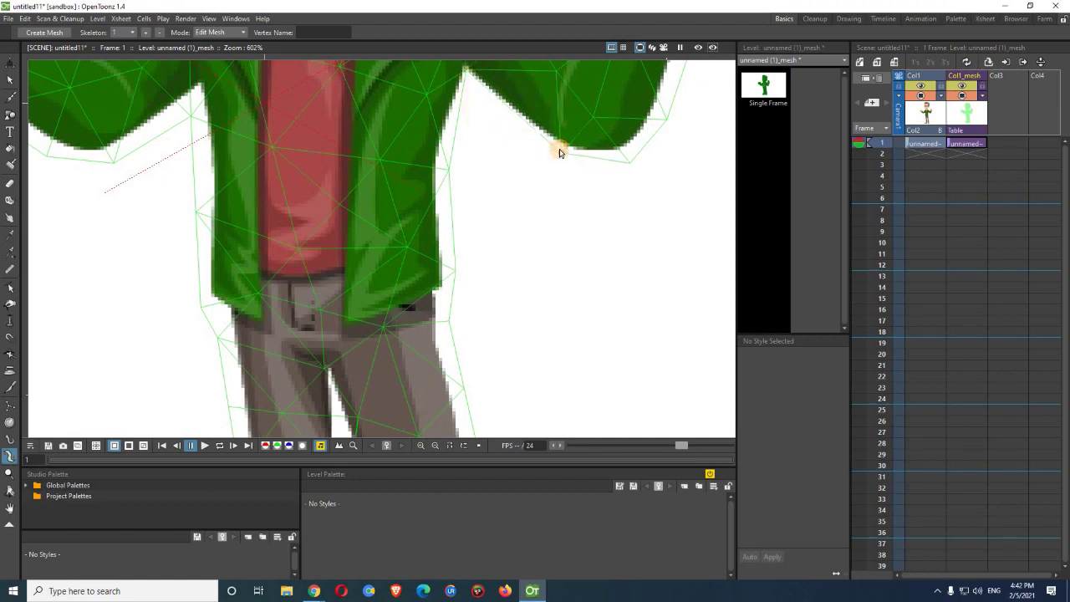
{"action": "left_click_drag", "start_coordinate": [448, 175], "coordinate": [440, 171]}
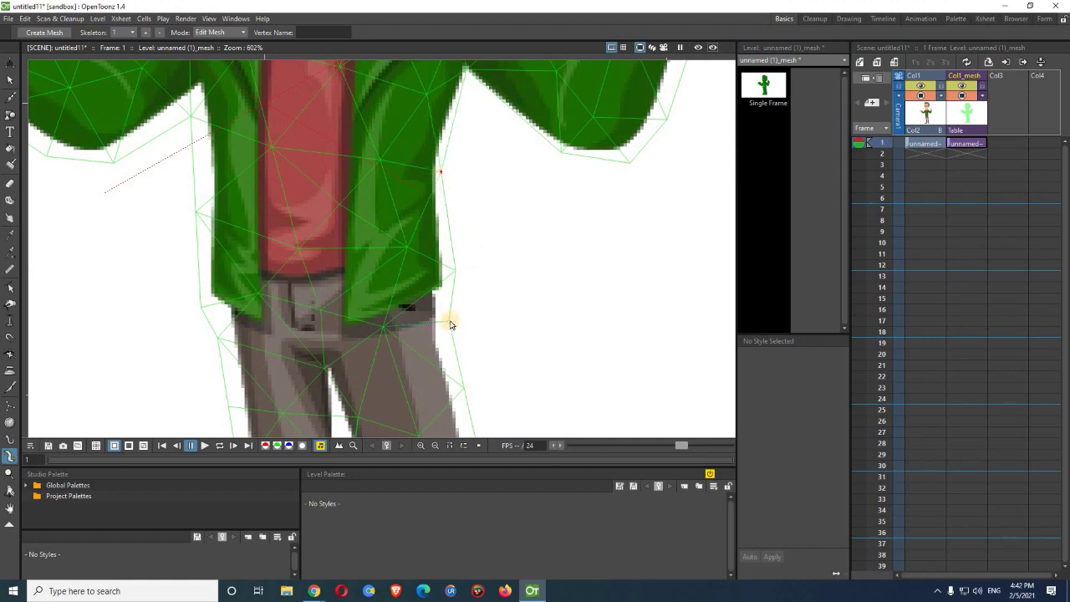
{"action": "left_click_drag", "start_coordinate": [446, 322], "coordinate": [442, 321]}
{"action": "left_click", "coordinate": [450, 277]}
{"action": "left_click", "coordinate": [450, 272]}
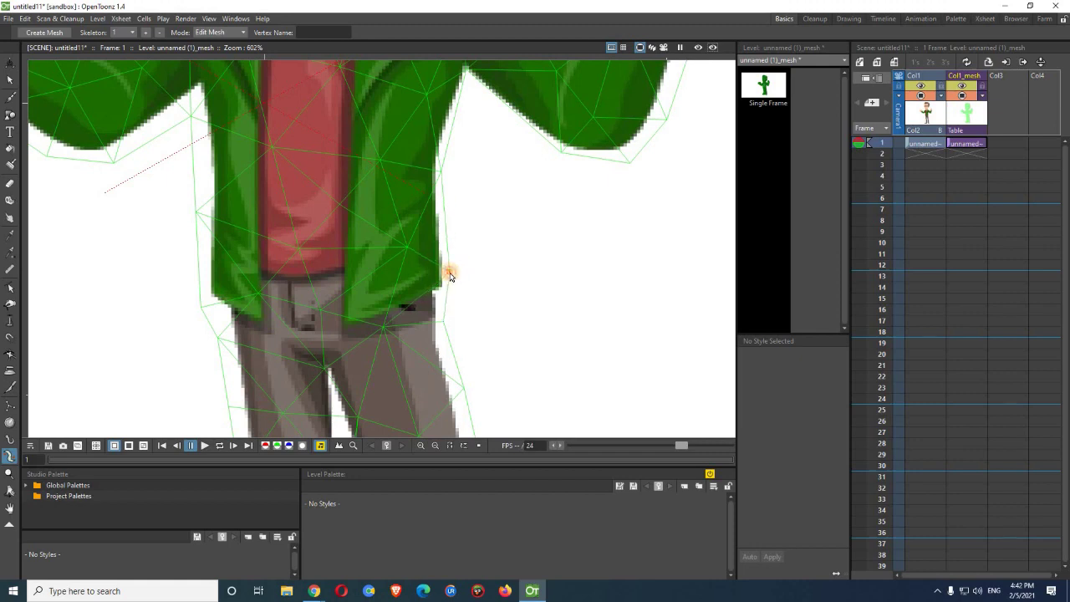
Pull the outline vertices at the hip, jacket hem and armpit closer to the body on the open-palm side.
{"action": "left_click", "coordinate": [222, 336]}
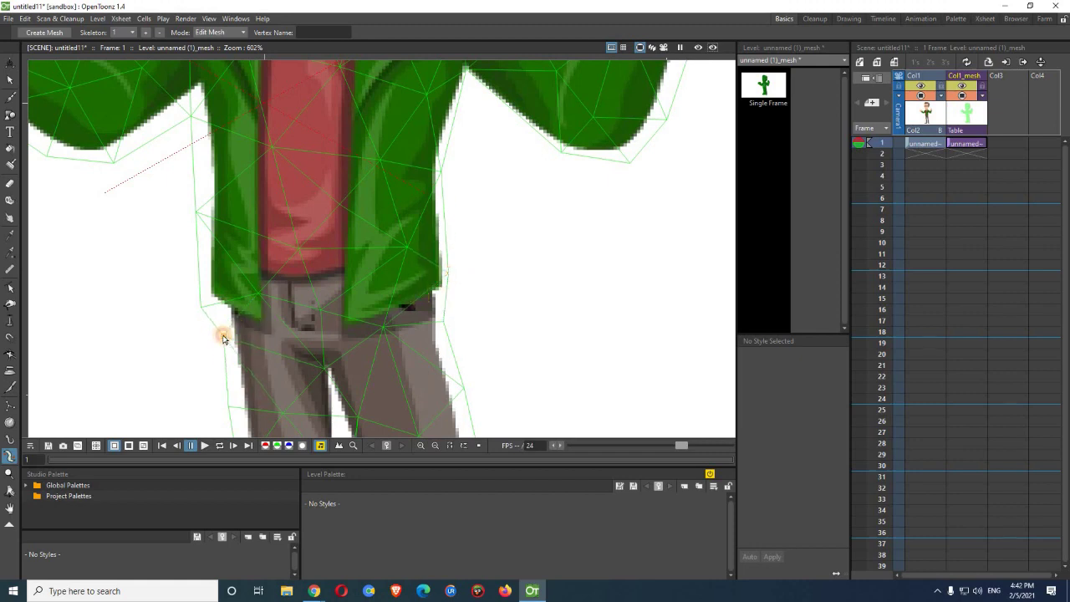
{"action": "left_click_drag", "start_coordinate": [200, 310], "coordinate": [207, 304]}
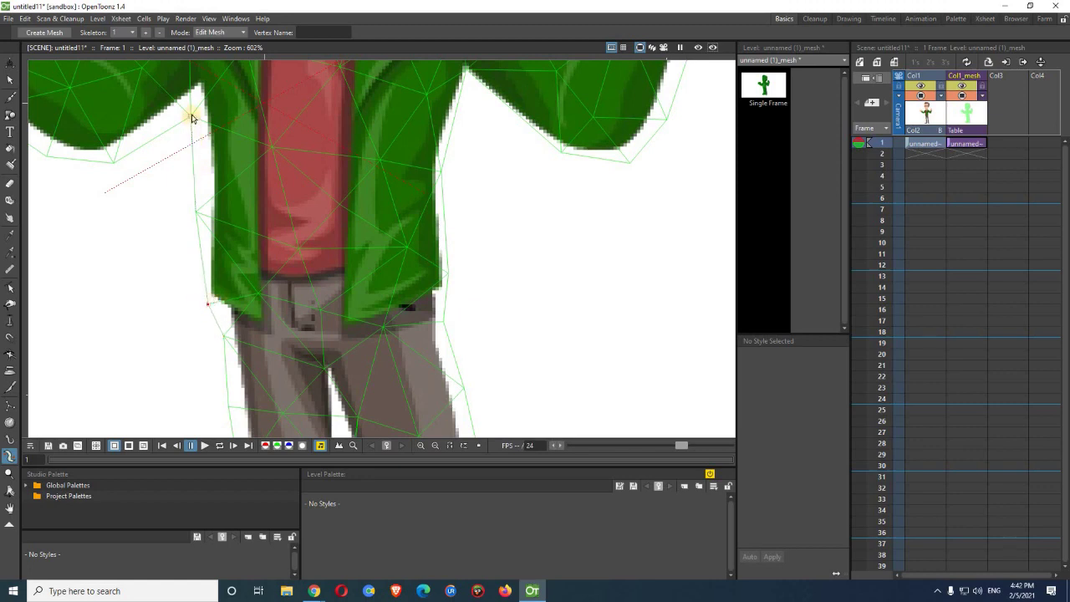
{"action": "mouse_move", "coordinate": [193, 108]}
{"action": "left_mouse_down"}
{"action": "mouse_move", "coordinate": [201, 91]}
{"action": "mouse_move", "coordinate": [203, 100]}
{"action": "left_mouse_up"}
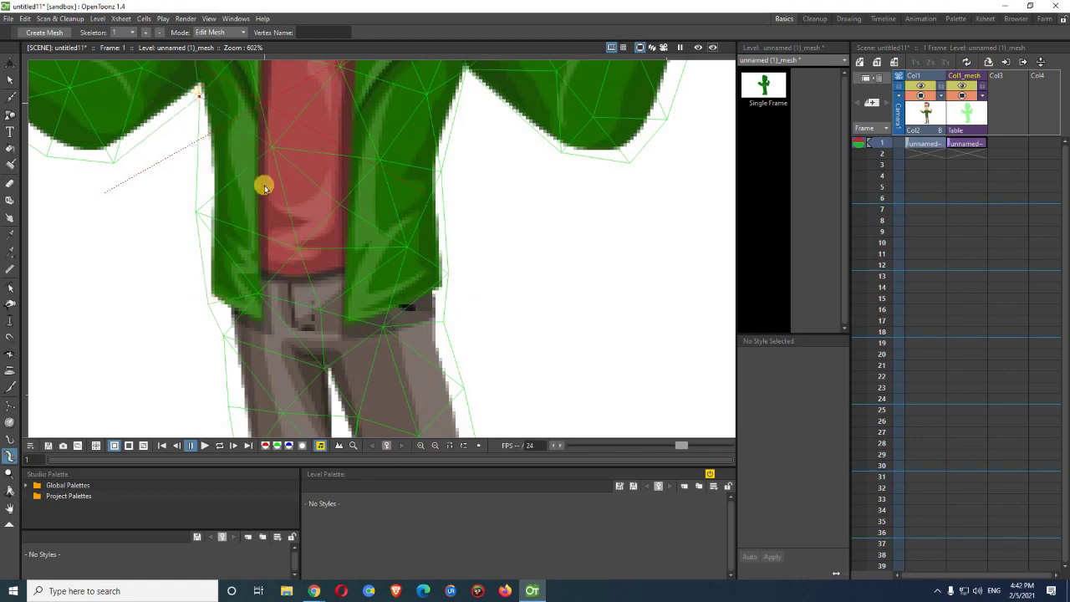
Move the mesh vertices on both sides of the neck so they follow the collar and the chin.
{"action": "key", "text": "space"}
{"action": "left_click_drag", "start_coordinate": [304, 176], "coordinate": [346, 494]}
{"action": "left_click_drag", "start_coordinate": [447, 170], "coordinate": [464, 193]}
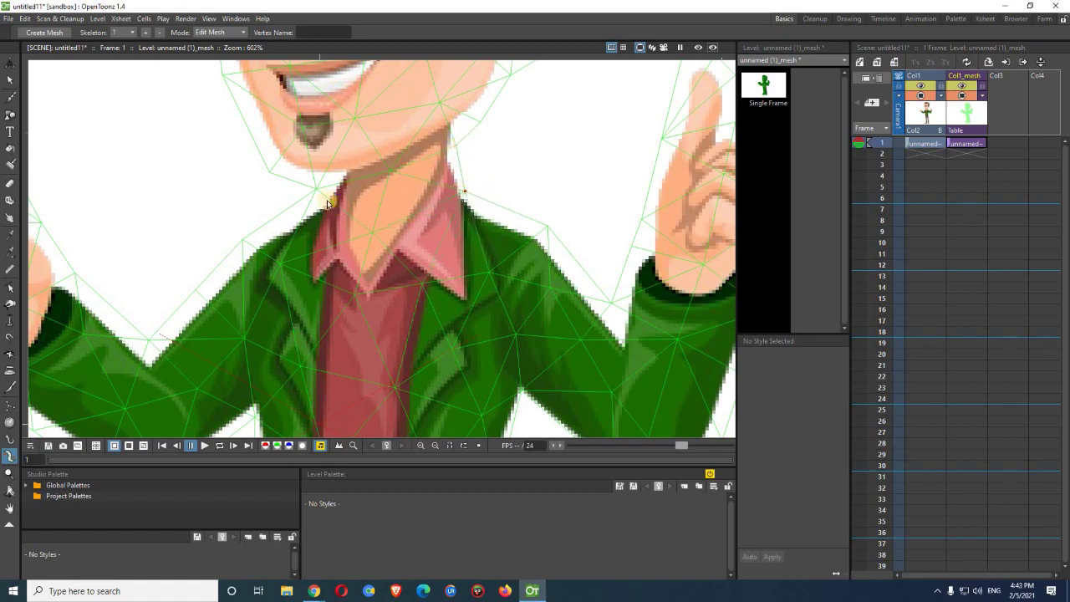
{"action": "left_click_drag", "start_coordinate": [318, 196], "coordinate": [277, 168]}
Move the mesh vertices lying between the thighs up to the crotch.
{"action": "key", "text": "space"}
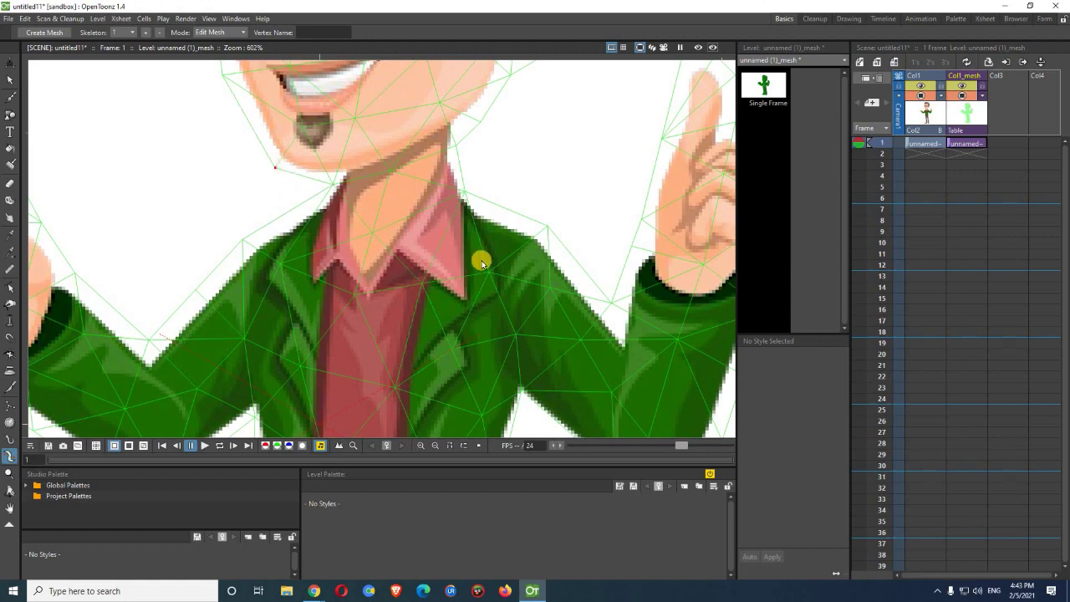
{"action": "scroll", "coordinate": [471, 277], "scroll_direction": "down", "scroll_amount": 1}
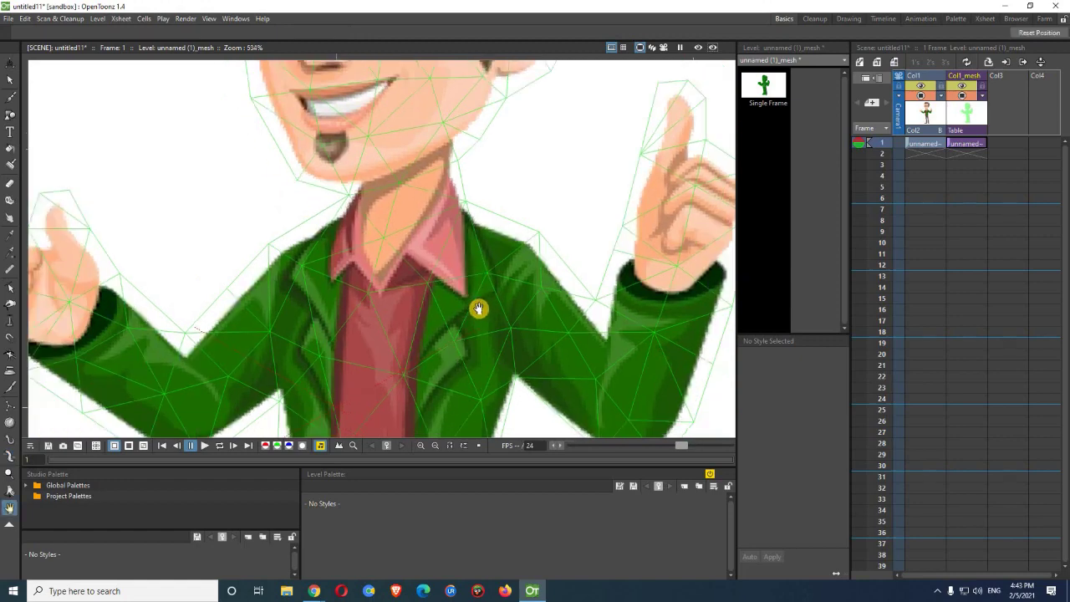
{"action": "left_click_drag", "start_coordinate": [480, 239], "coordinate": [484, 176]}
{"action": "left_click_drag", "start_coordinate": [491, 317], "coordinate": [493, 189]}
{"action": "left_click_drag", "start_coordinate": [460, 239], "coordinate": [432, 109]}
{"action": "left_click_drag", "start_coordinate": [399, 303], "coordinate": [400, 203]}
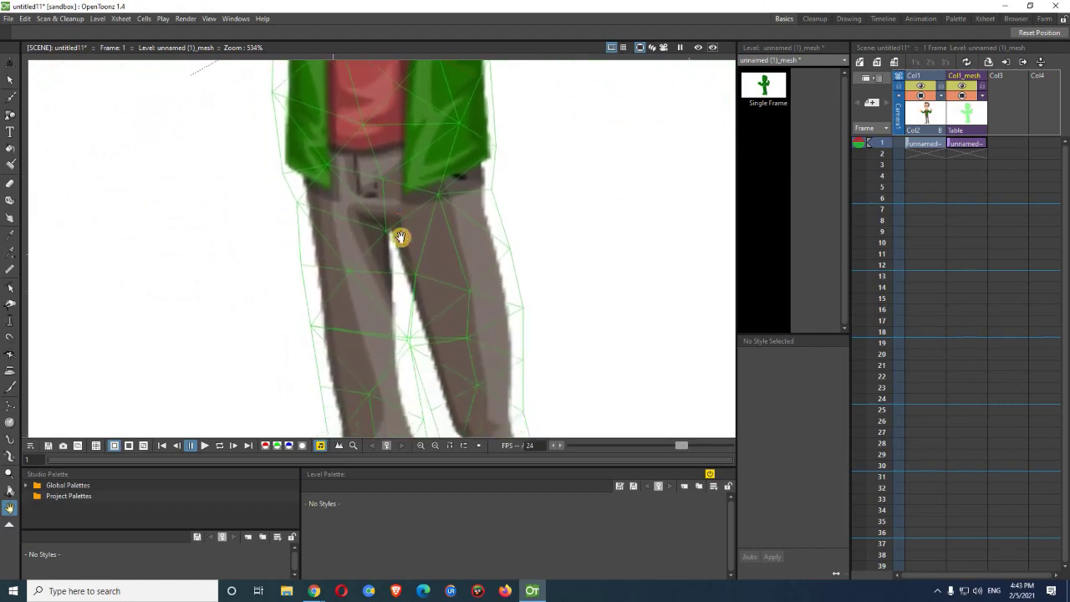
{"action": "left_click_drag", "start_coordinate": [409, 347], "coordinate": [384, 236]}
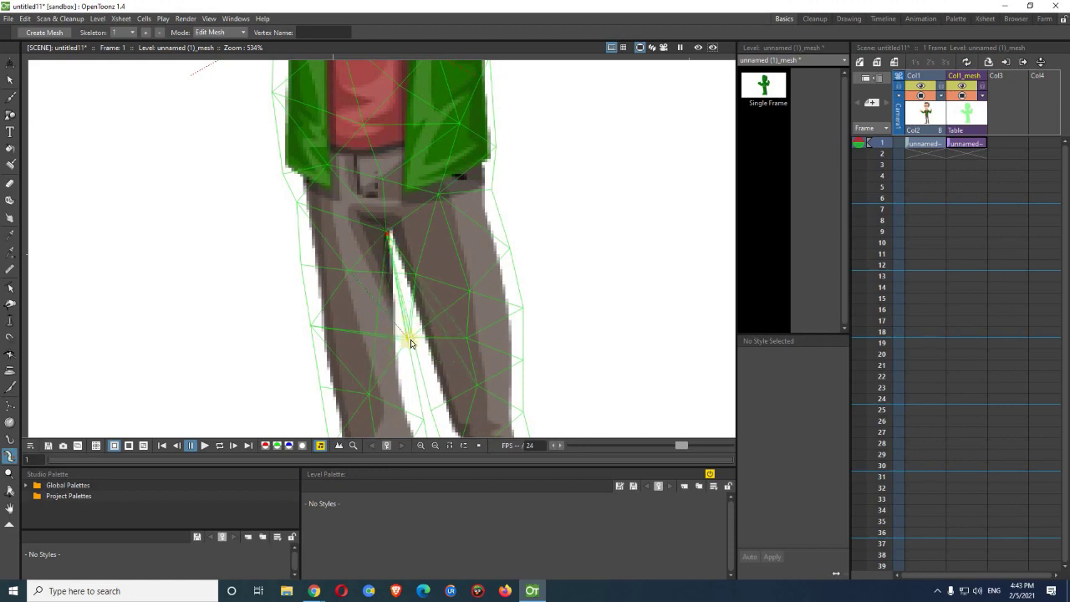
{"action": "left_click_drag", "start_coordinate": [407, 341], "coordinate": [389, 232]}
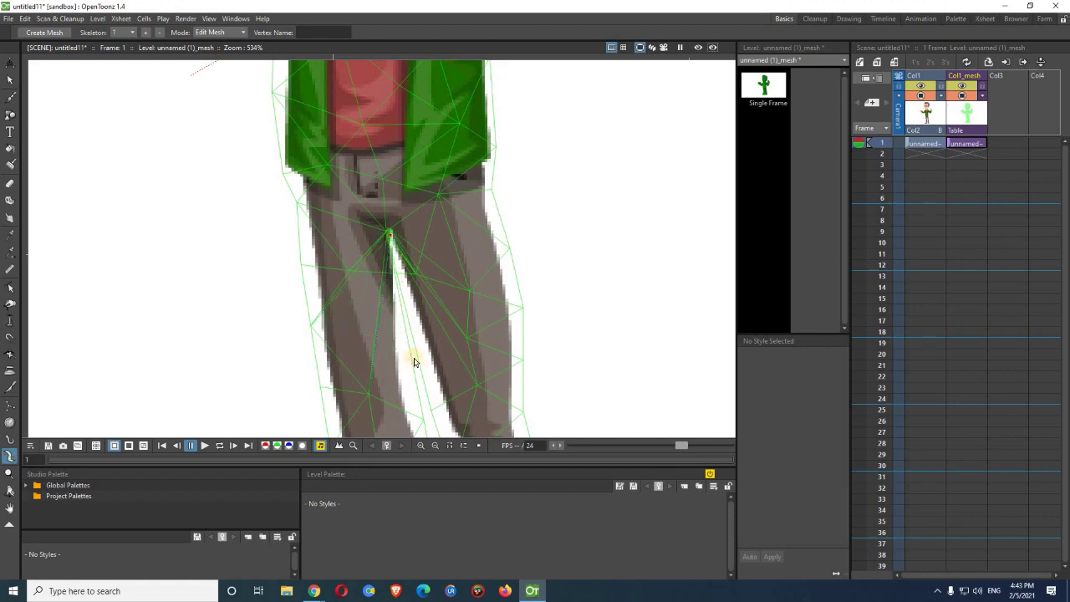
Shift the mesh vertex between the legs just above the knees toward the inner edge of the thumbs-up side's leg.
{"action": "scroll", "coordinate": [415, 377], "scroll_direction": "down", "scroll_amount": 1}
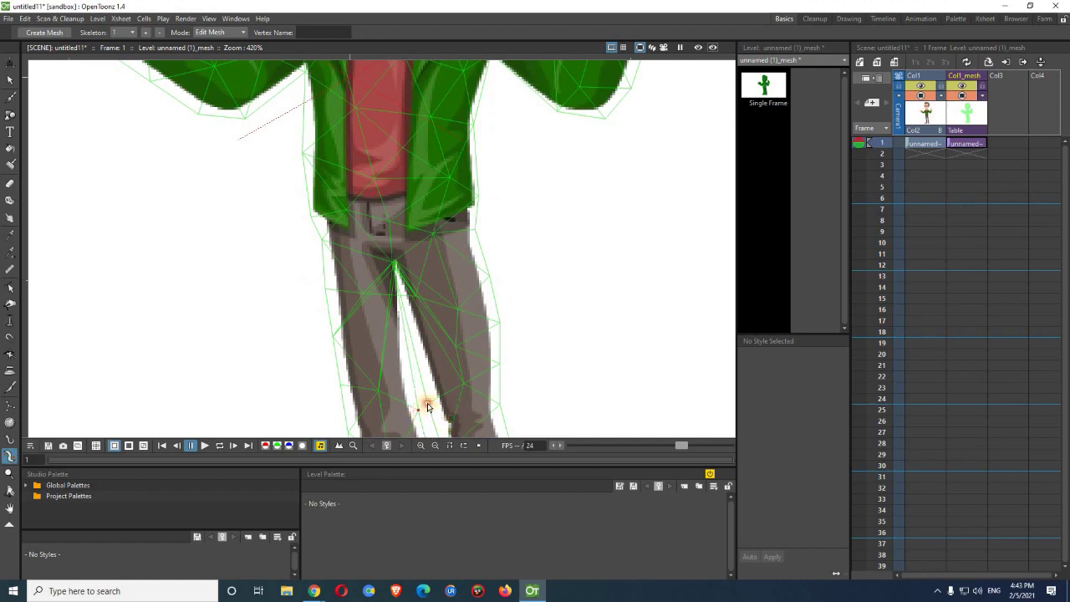
{"action": "left_click", "coordinate": [428, 405]}
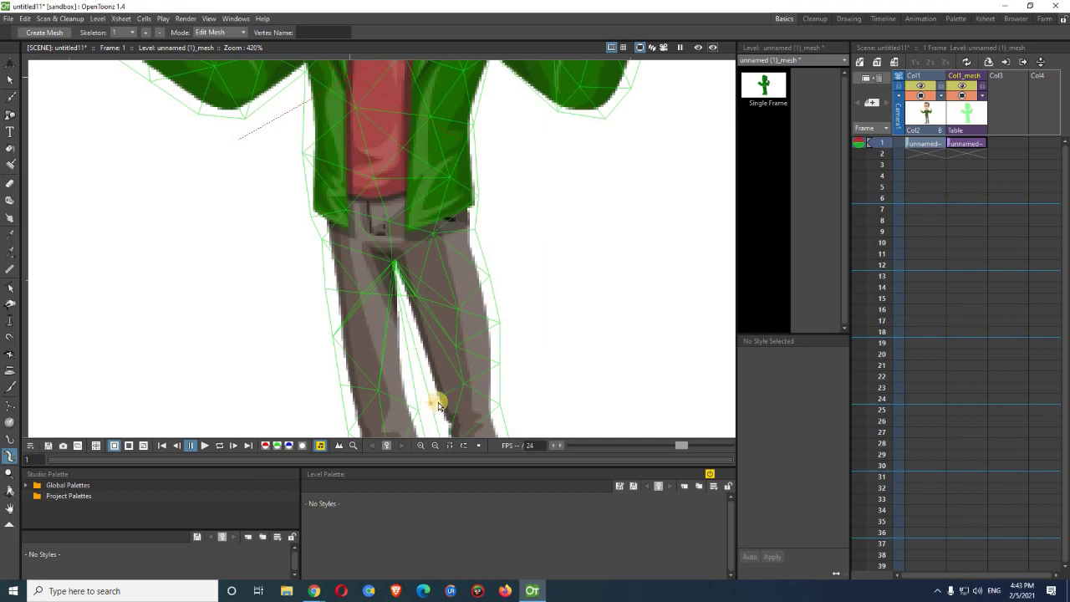
{"action": "key", "text": "space"}
{"action": "left_click_drag", "start_coordinate": [460, 408], "coordinate": [474, 146]}
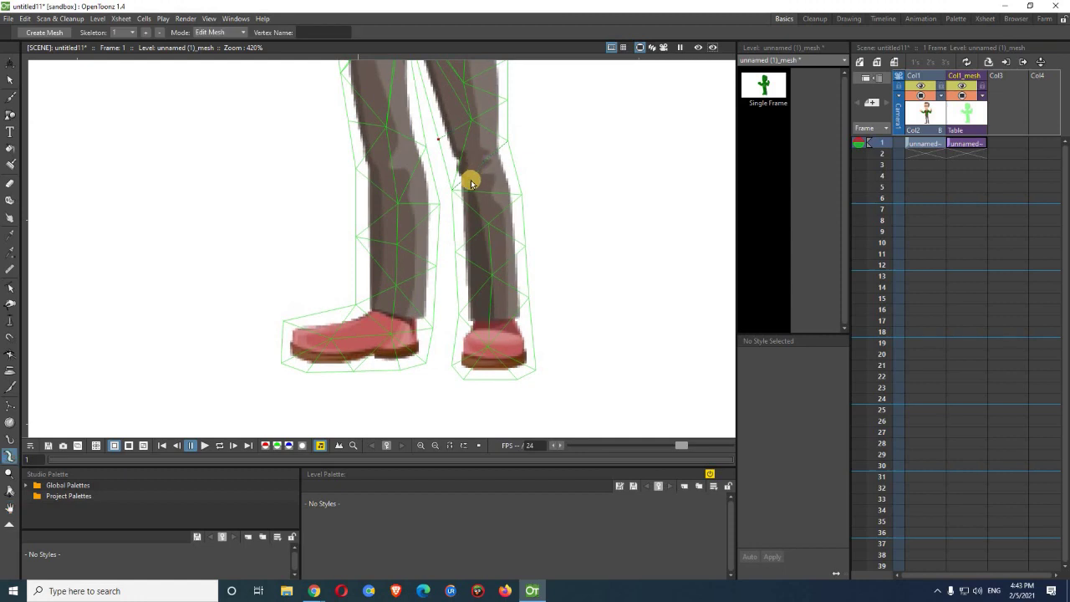
{"action": "scroll", "coordinate": [470, 180], "scroll_direction": "down", "scroll_amount": 2}
{"action": "scroll", "coordinate": [471, 180], "scroll_direction": "down", "scroll_amount": 1}
{"action": "key", "text": "space"}
{"action": "left_click_drag", "start_coordinate": [478, 181], "coordinate": [464, 360]}
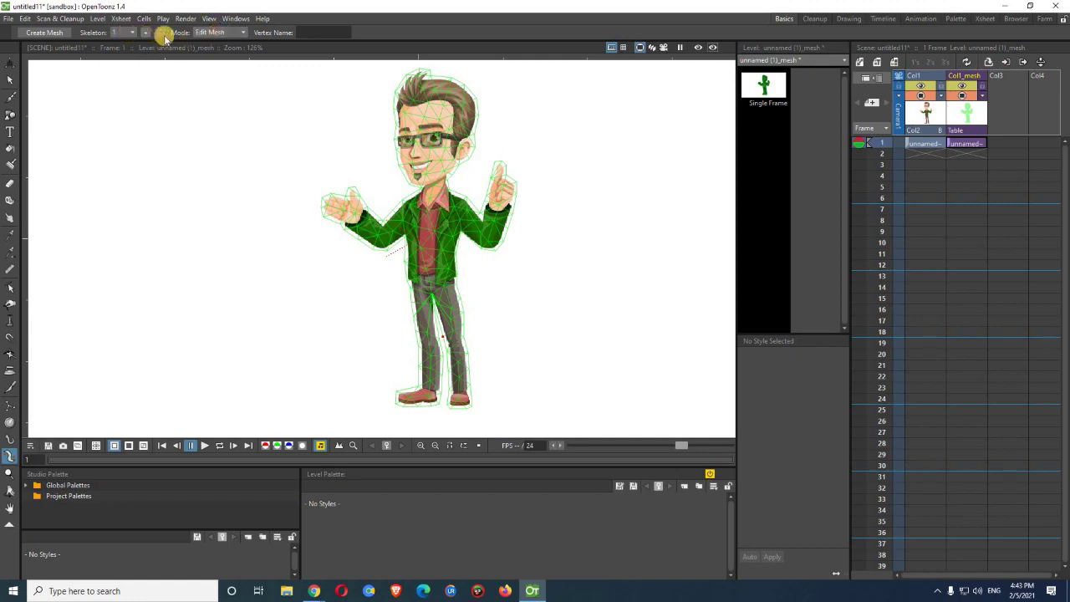
Switch the Plastic tool to Build Skeleton mode and place the root vertex at the centre of the shirt collar.
{"action": "left_click", "coordinate": [239, 35]}
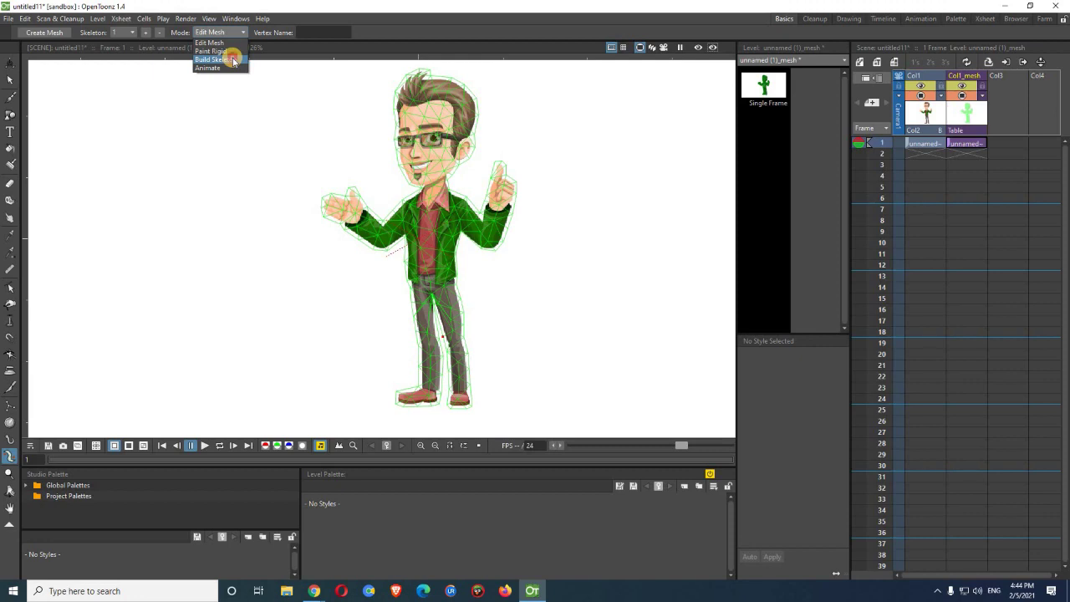
{"action": "left_click", "coordinate": [233, 60]}
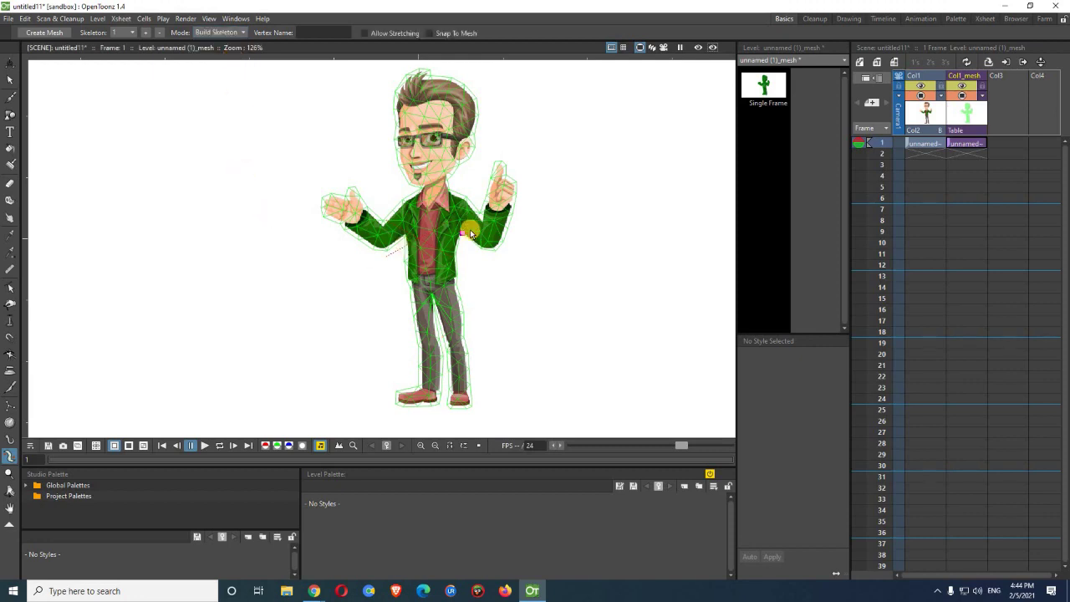
{"action": "scroll", "coordinate": [458, 237], "scroll_direction": "up", "scroll_amount": 2}
{"action": "left_click_drag", "start_coordinate": [457, 237], "coordinate": [403, 189]}
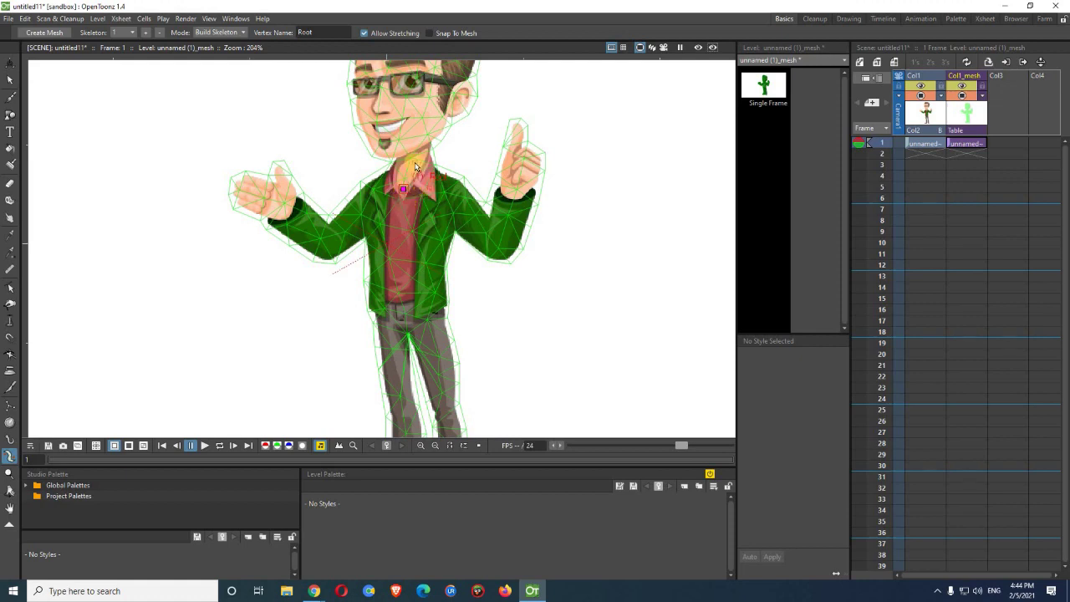
{"action": "left_click_drag", "start_coordinate": [403, 190], "coordinate": [405, 183]}
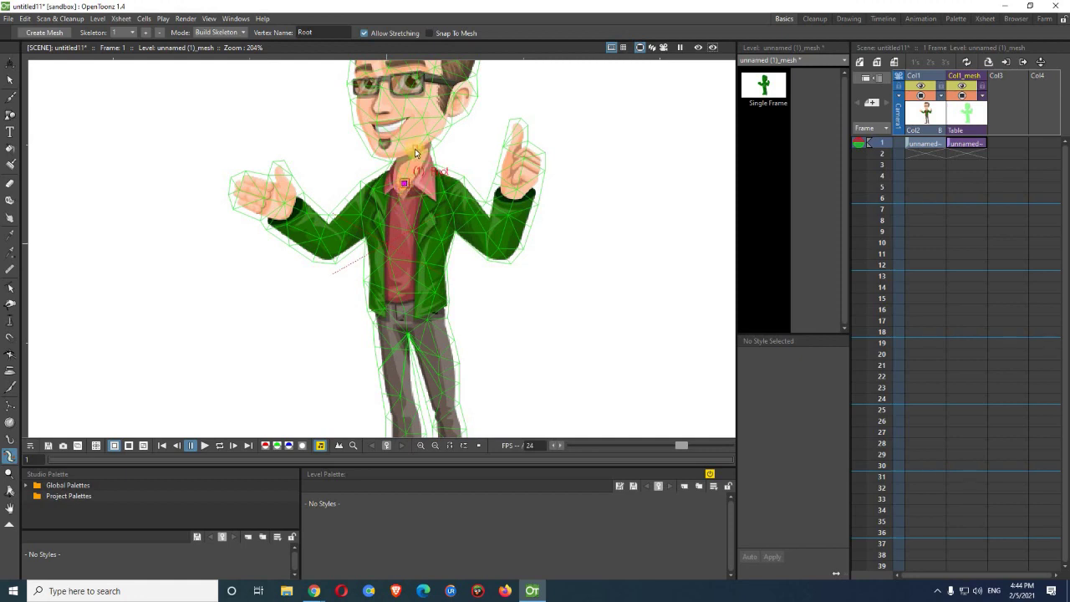
Extend the skeleton from the root with a vertex at the top of the neck and another on the forehead.
{"action": "left_click", "coordinate": [415, 153]}
{"action": "scroll", "coordinate": [415, 152], "scroll_direction": "down", "scroll_amount": 2}
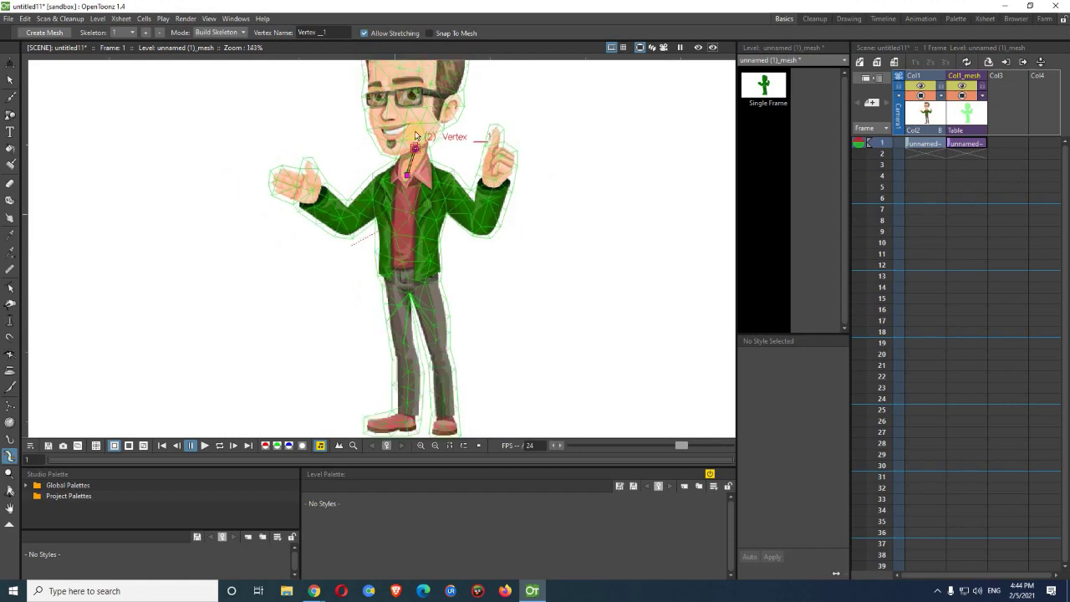
{"action": "left_click", "coordinate": [409, 64]}
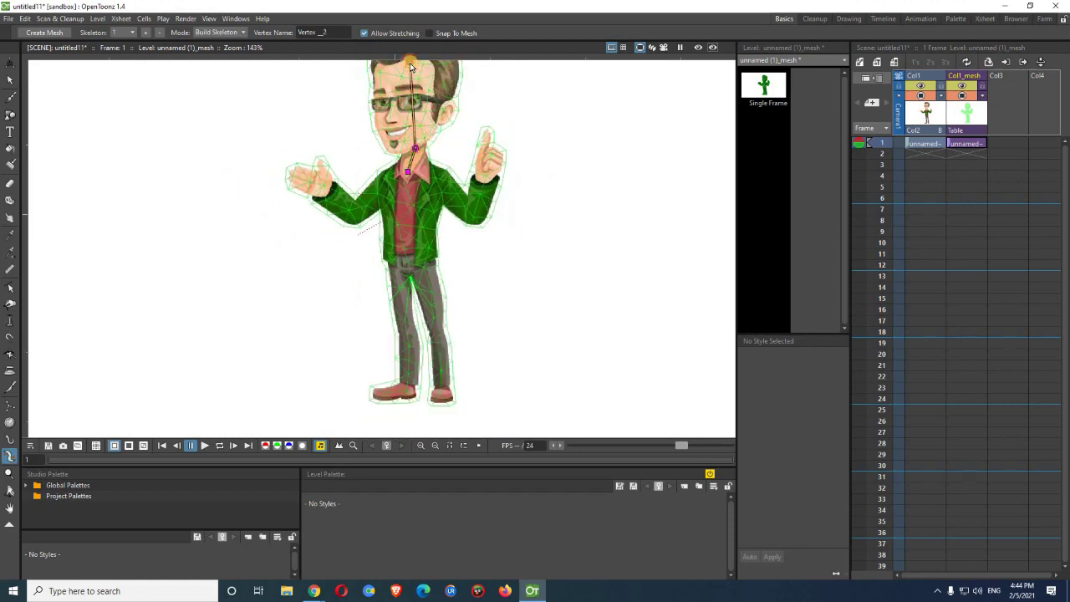
{"action": "scroll", "coordinate": [418, 151], "scroll_direction": "up", "scroll_amount": 2}
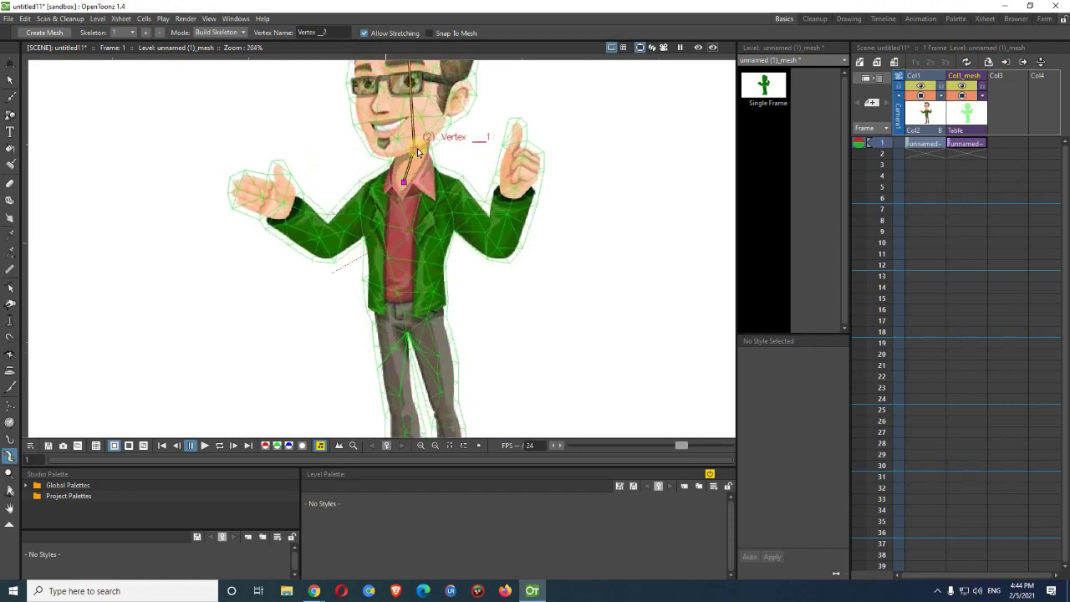
Branch a shoulder vertex off the root on the thumbs-up side and another on the open-palm side.
{"action": "left_click", "coordinate": [404, 185]}
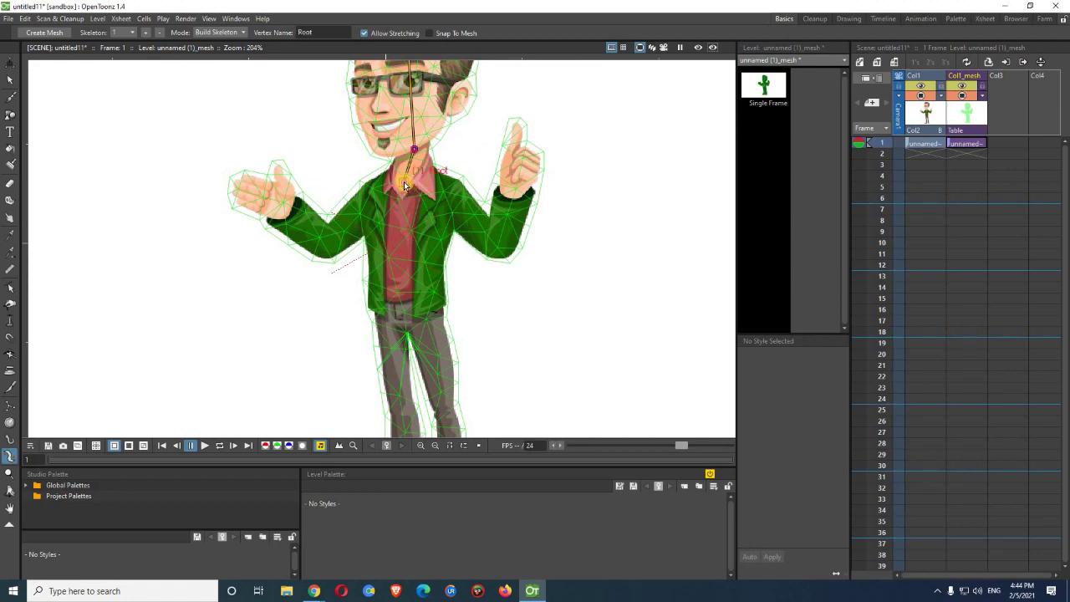
{"action": "left_click", "coordinate": [414, 149]}
{"action": "left_click", "coordinate": [404, 183]}
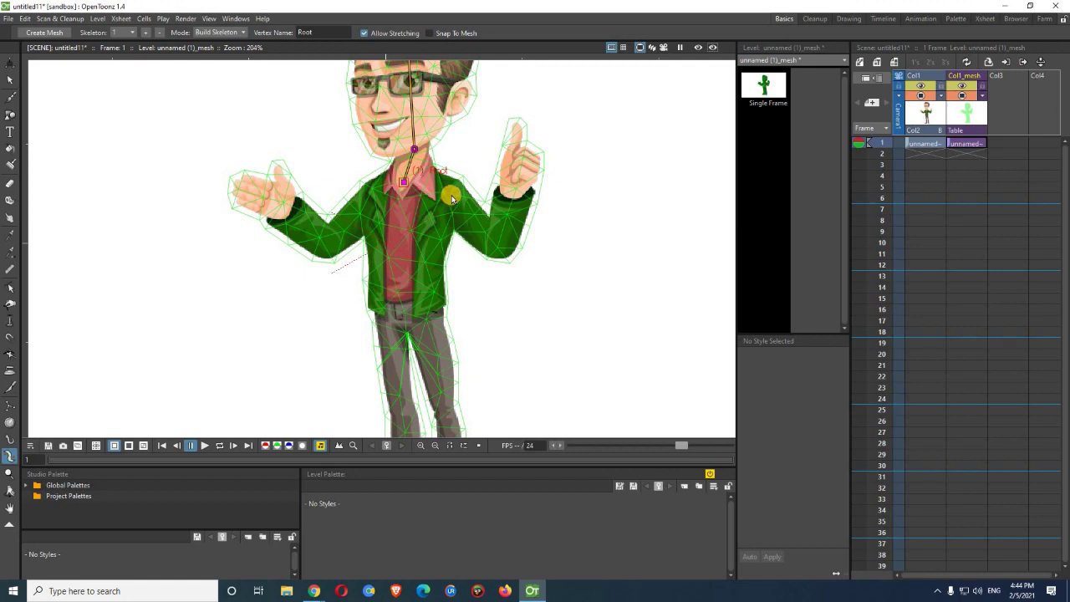
{"action": "left_click", "coordinate": [451, 197]}
{"action": "left_click", "coordinate": [406, 184]}
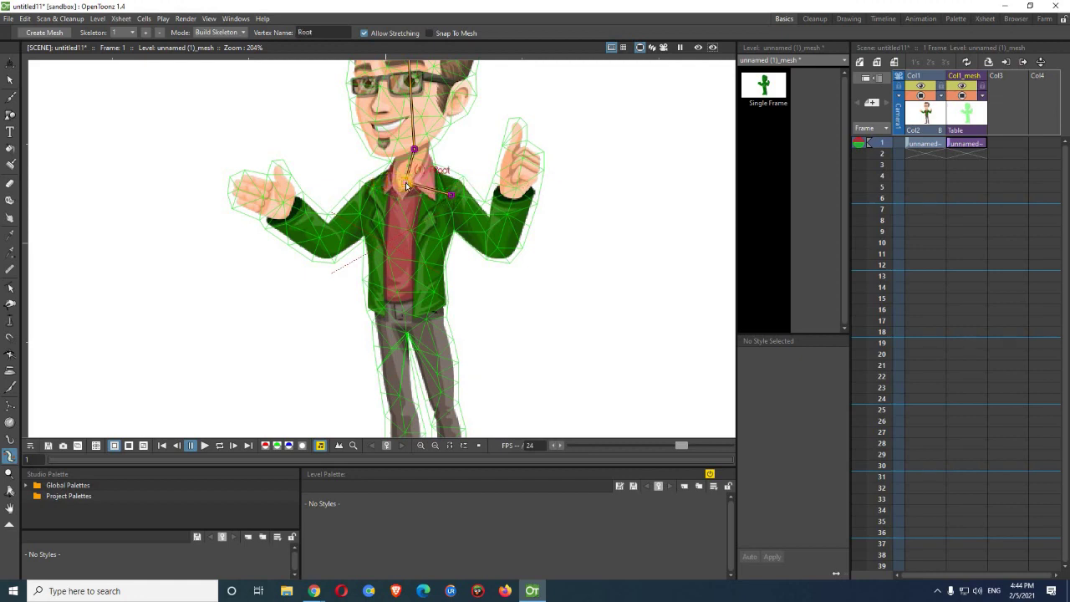
{"action": "left_click", "coordinate": [368, 203]}
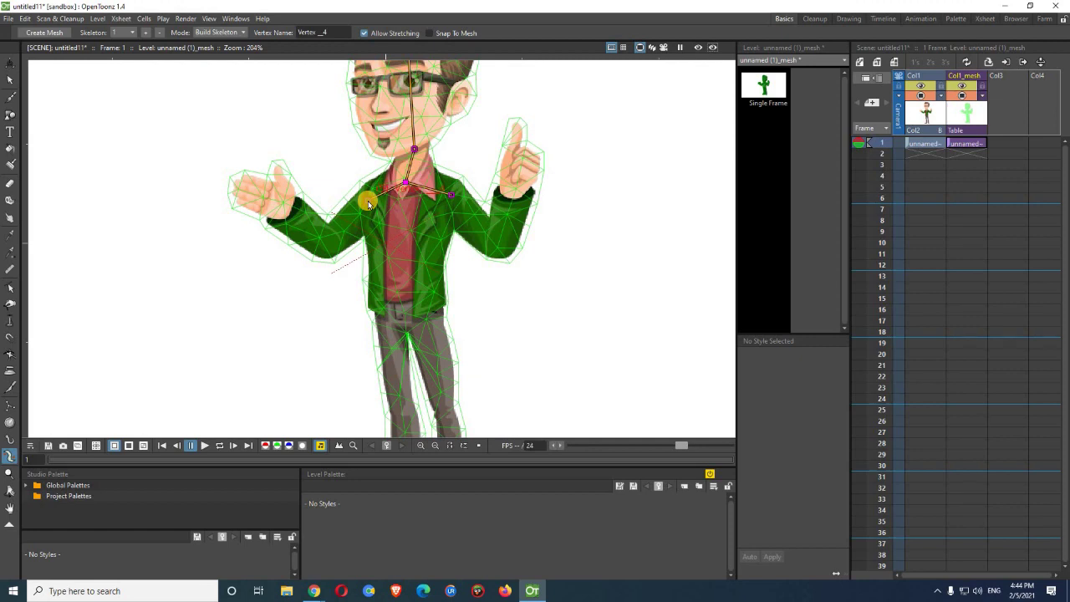
Continue the open-palm arm's bones from the shoulder with vertices at the elbow, wrist and fingers.
{"action": "left_click", "coordinate": [335, 241]}
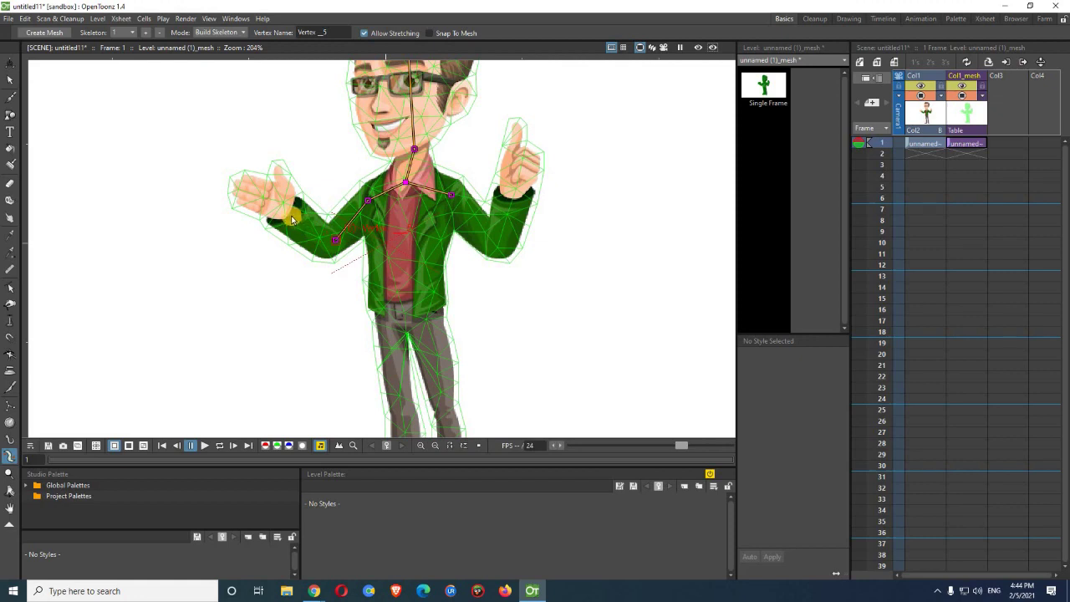
{"action": "left_click", "coordinate": [292, 216]}
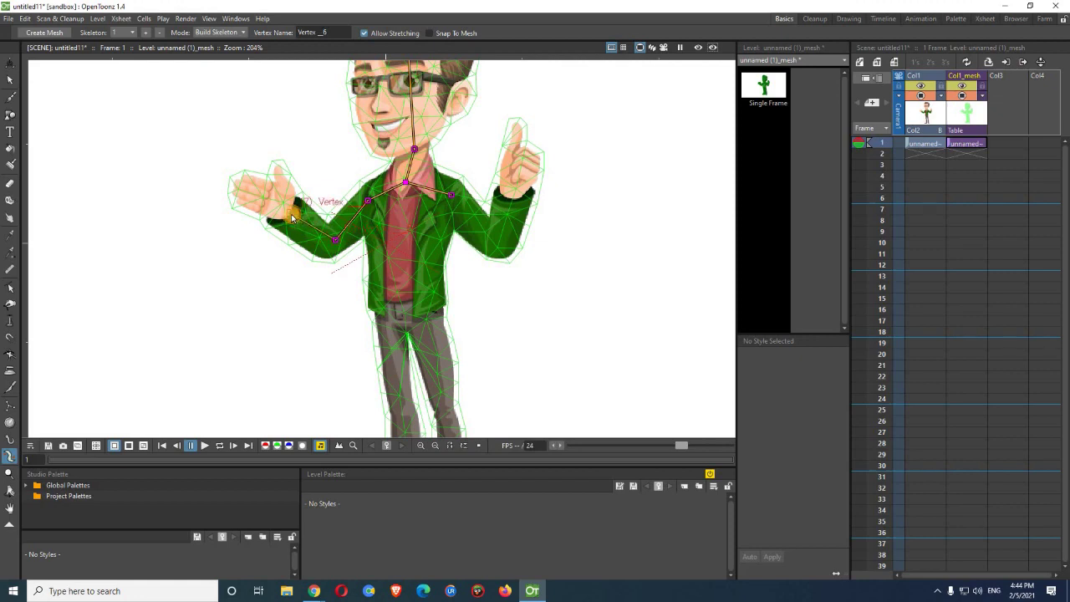
{"action": "left_click", "coordinate": [247, 194]}
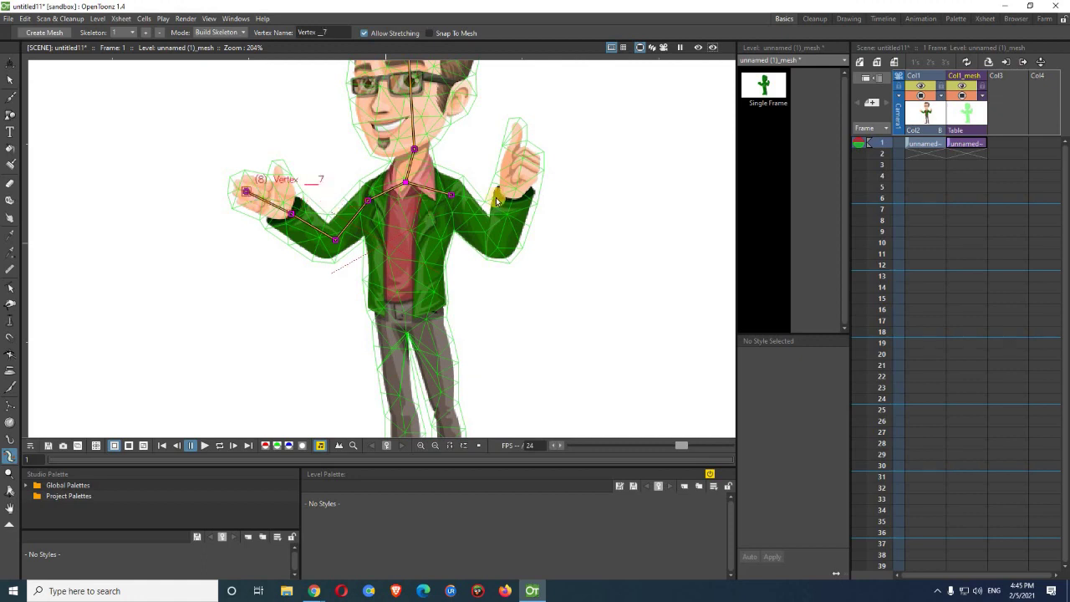
Continue the thumbs-up arm's bones from the shoulder with vertices at the elbow, wrist and thumb.
{"action": "left_click", "coordinate": [452, 196]}
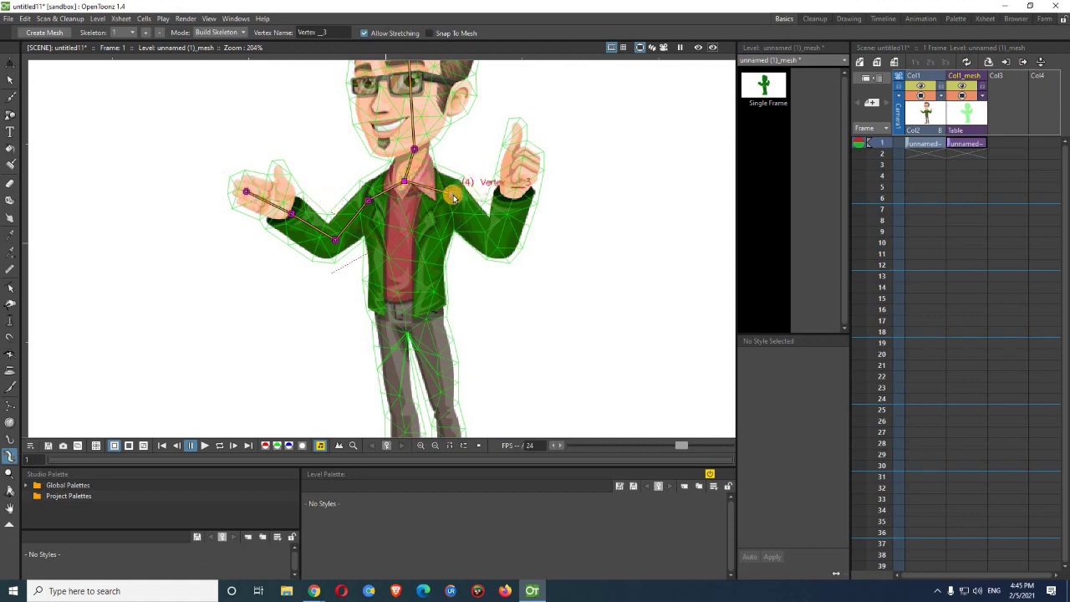
{"action": "left_click", "coordinate": [491, 247]}
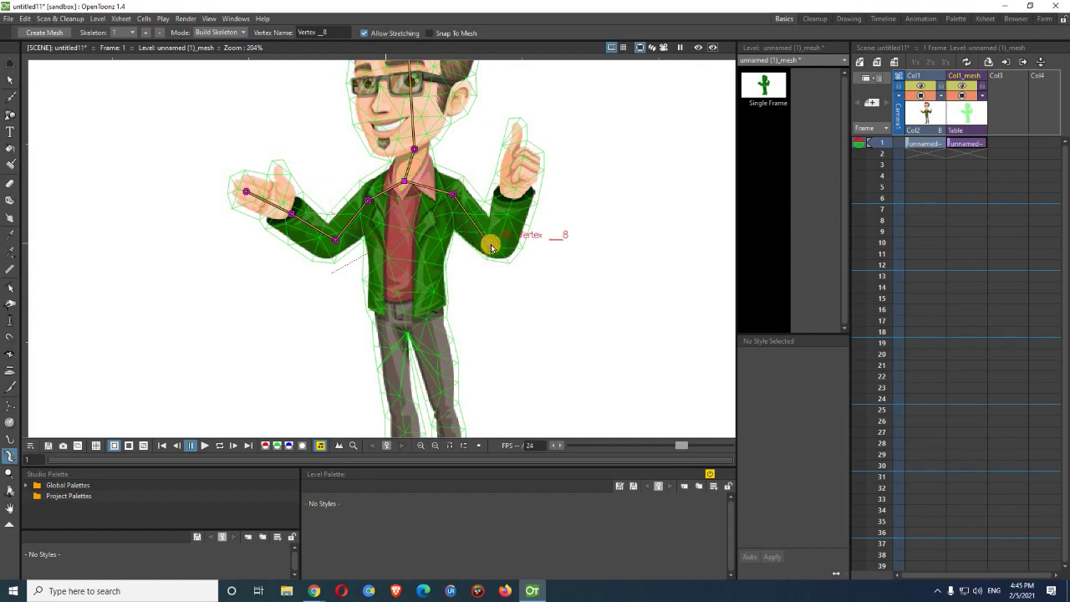
{"action": "left_click", "coordinate": [508, 197]}
{"action": "left_click", "coordinate": [518, 152]}
Add a spine bone from the root down to the waist and branch one hip vertex off the waist to each side.
{"action": "left_click", "coordinate": [405, 182]}
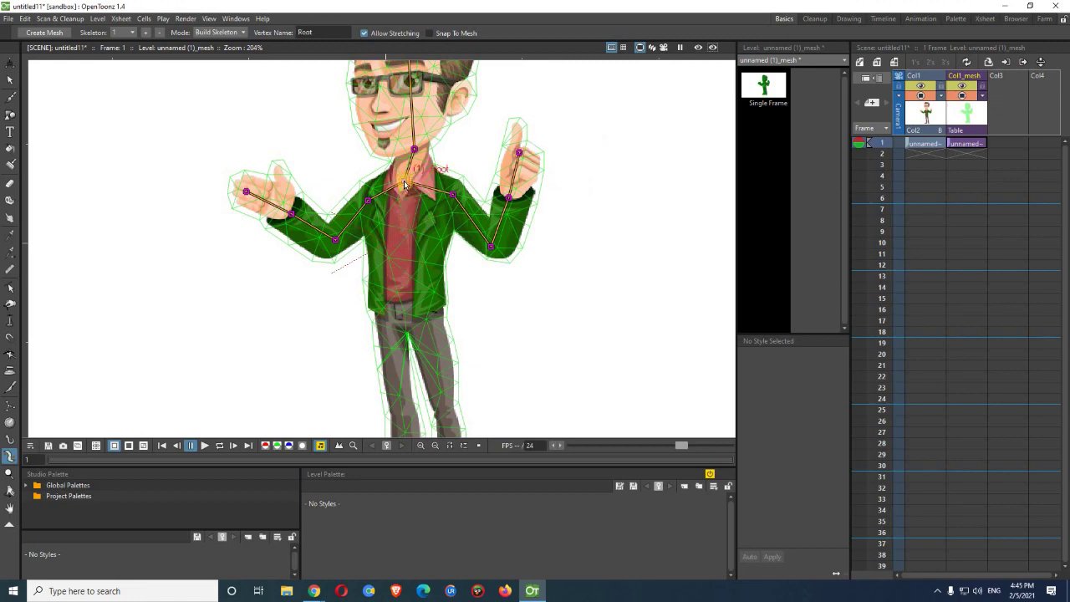
{"action": "left_click", "coordinate": [403, 306]}
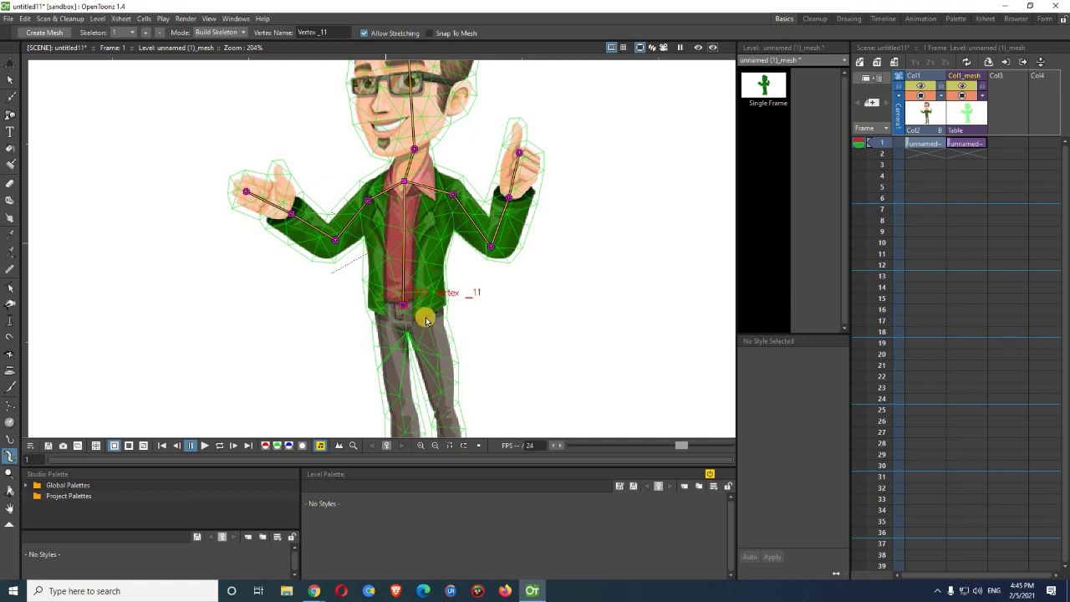
{"action": "left_click", "coordinate": [425, 316]}
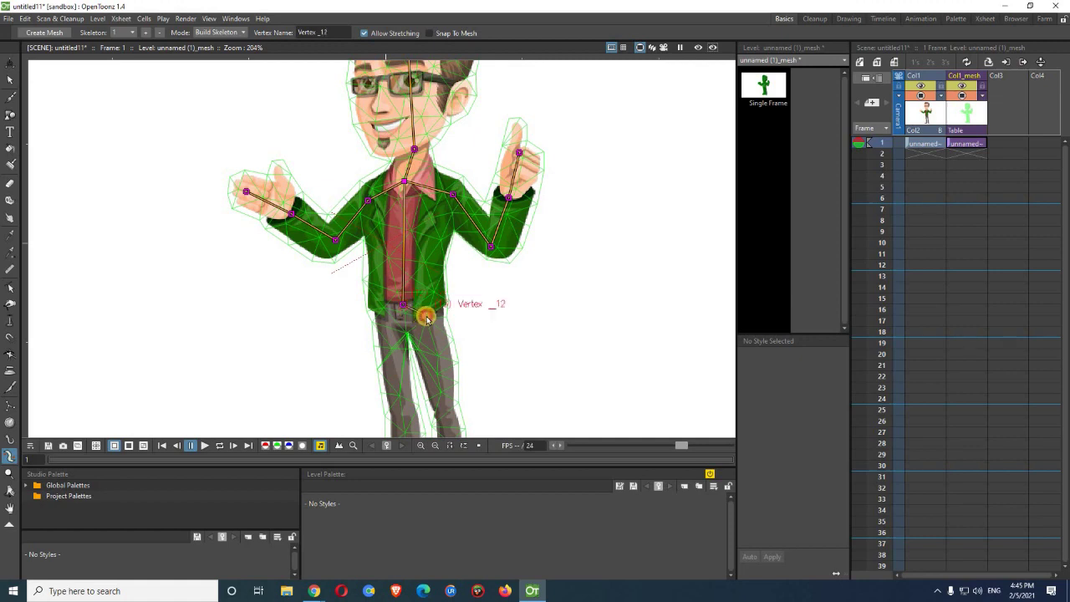
{"action": "left_click", "coordinate": [384, 326]}
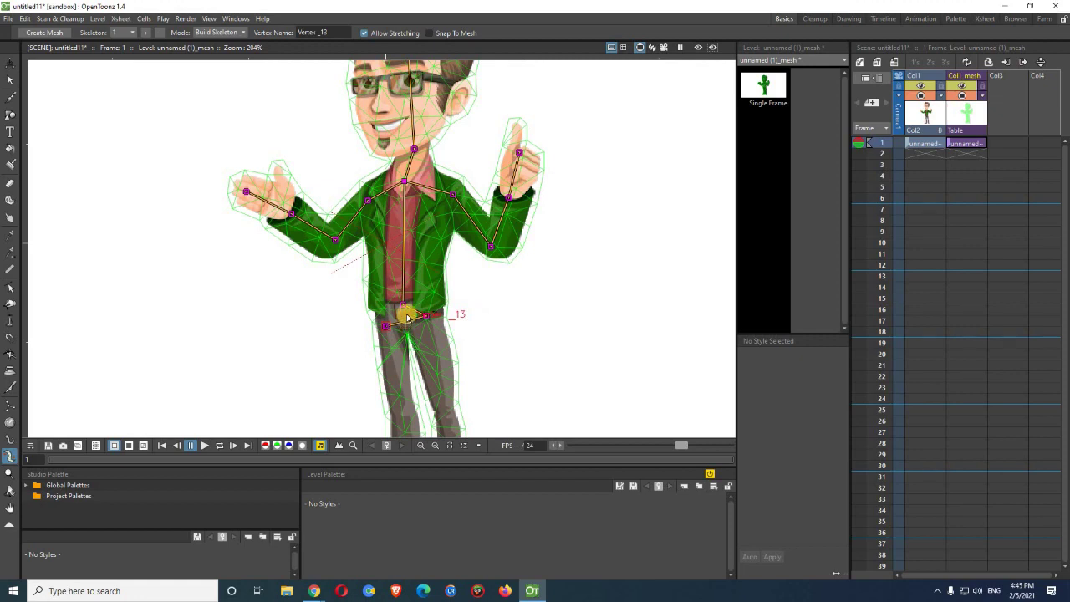
{"action": "key", "text": "ctrl+z"}
{"action": "left_click", "coordinate": [402, 305]}
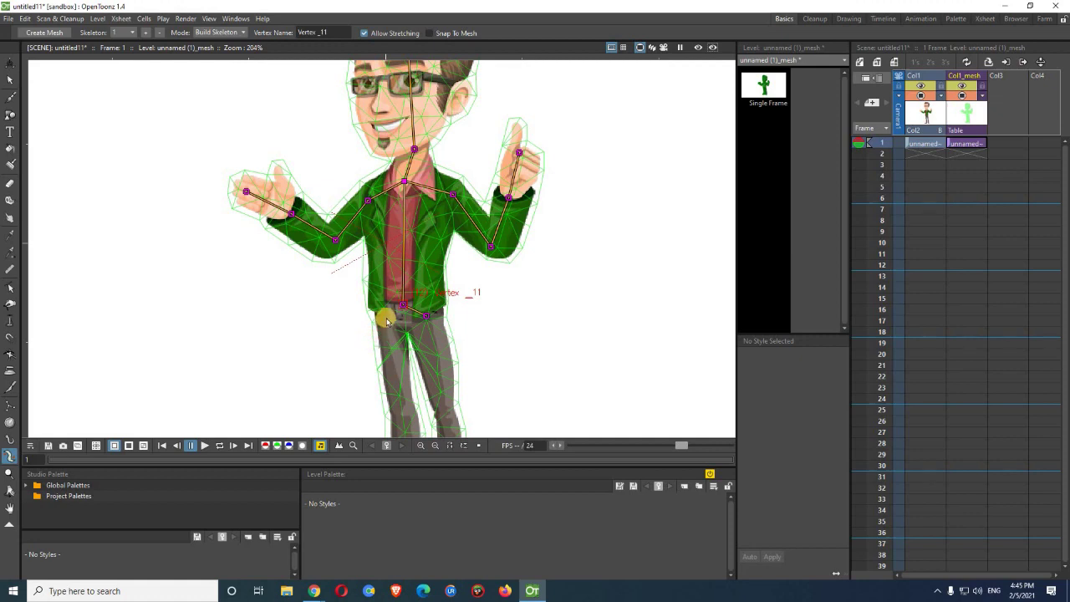
{"action": "left_click", "coordinate": [385, 320]}
Build the open-palm side's leg bones from its hip vertex with vertices at the knee, ankle and toe.
{"action": "left_click_drag", "start_coordinate": [401, 338], "coordinate": [403, 198]}
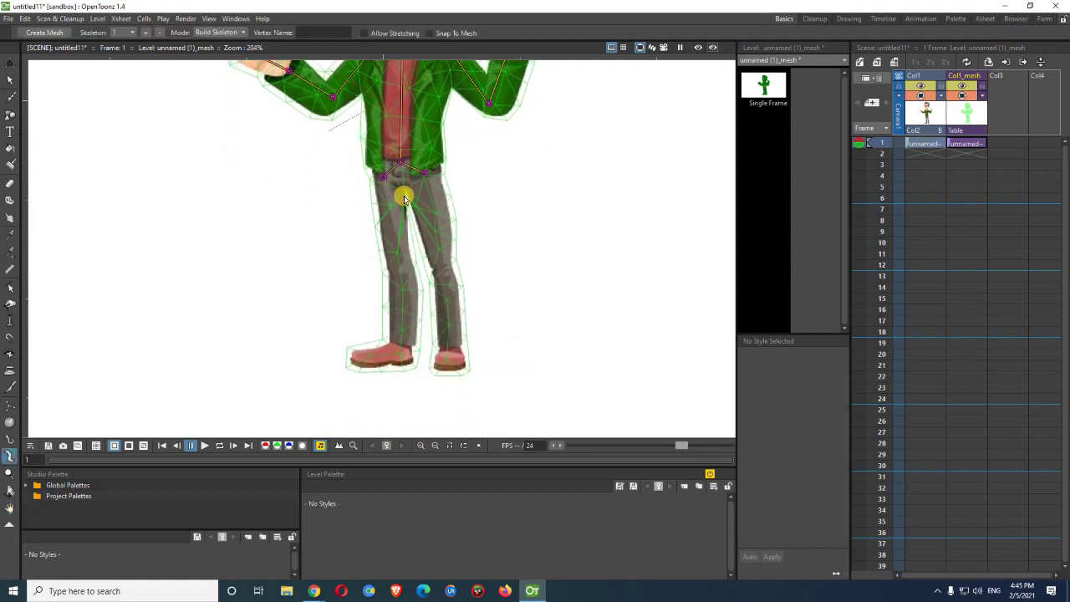
{"action": "left_click", "coordinate": [384, 177]}
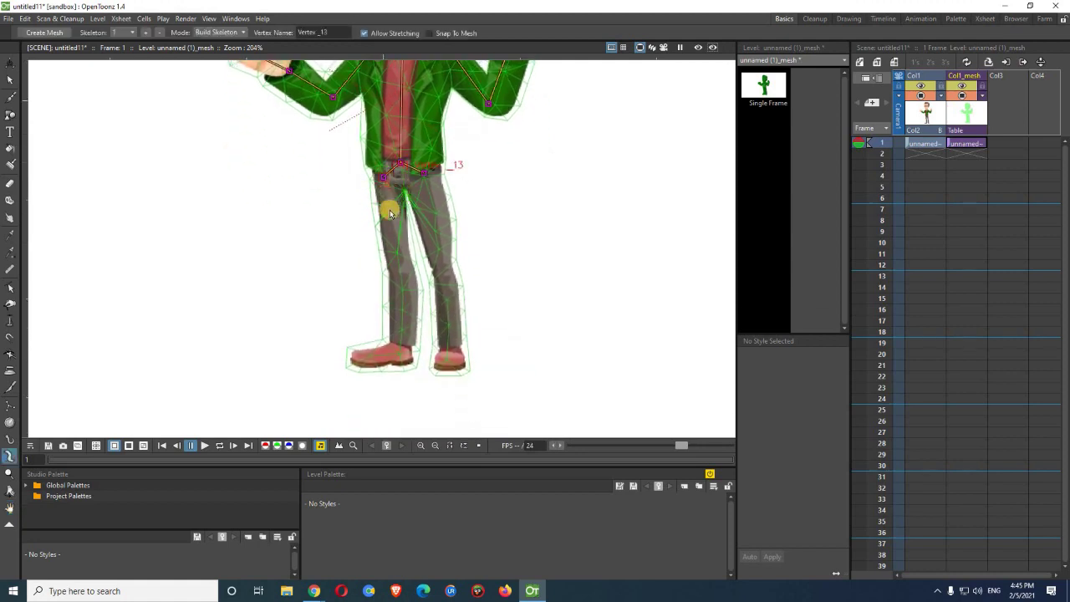
{"action": "left_click", "coordinate": [393, 253]}
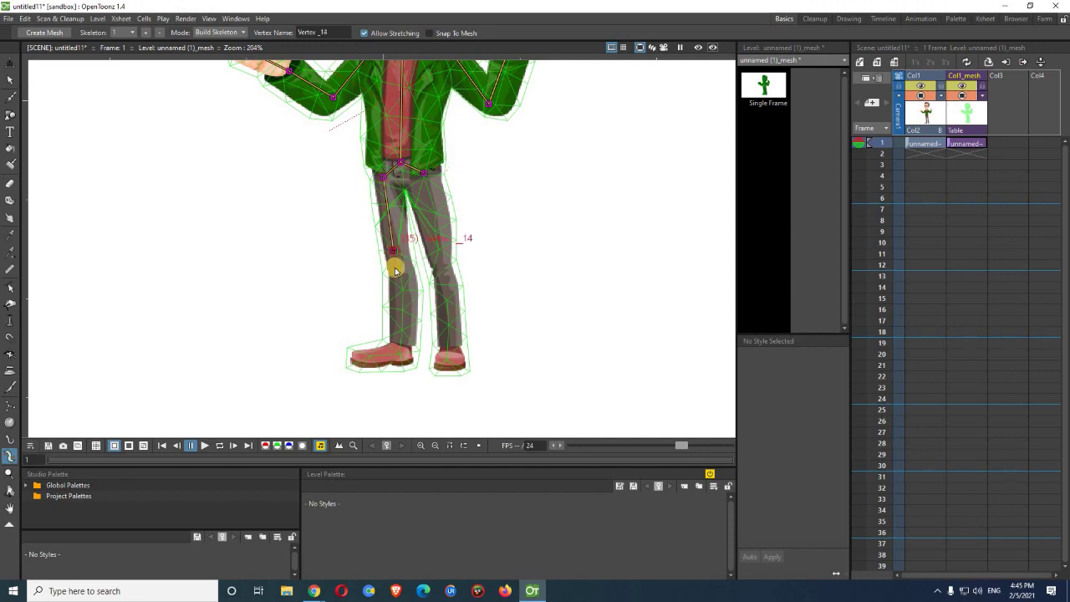
{"action": "left_click", "coordinate": [402, 345]}
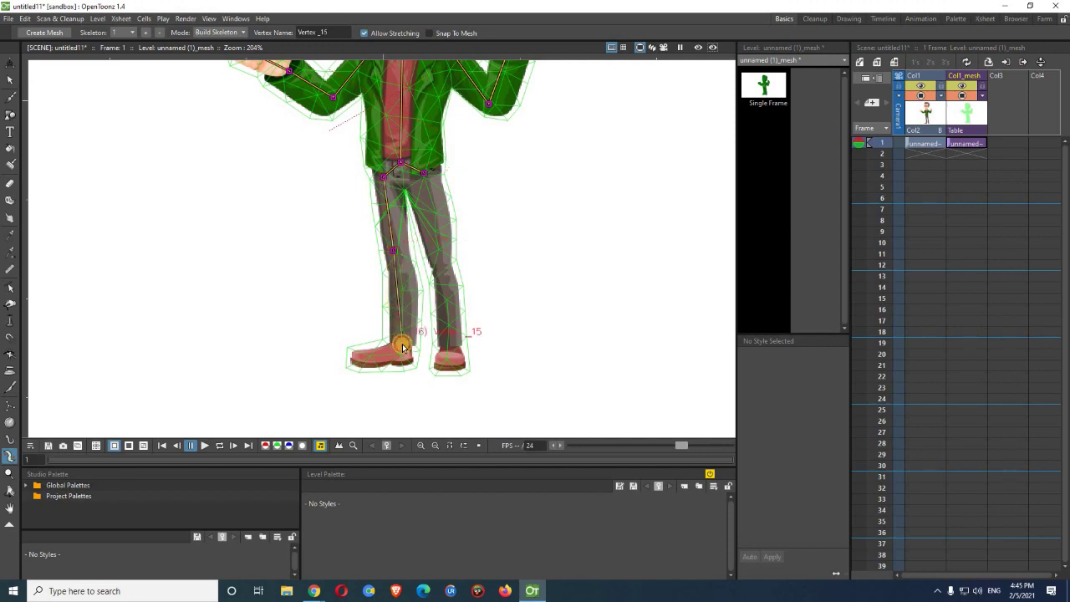
{"action": "left_click", "coordinate": [360, 359]}
Add knee, ankle and toe vertices to the thumbs-up side's leg, and move the other leg's knee vertex slightly lower.
{"action": "left_click", "coordinate": [424, 175]}
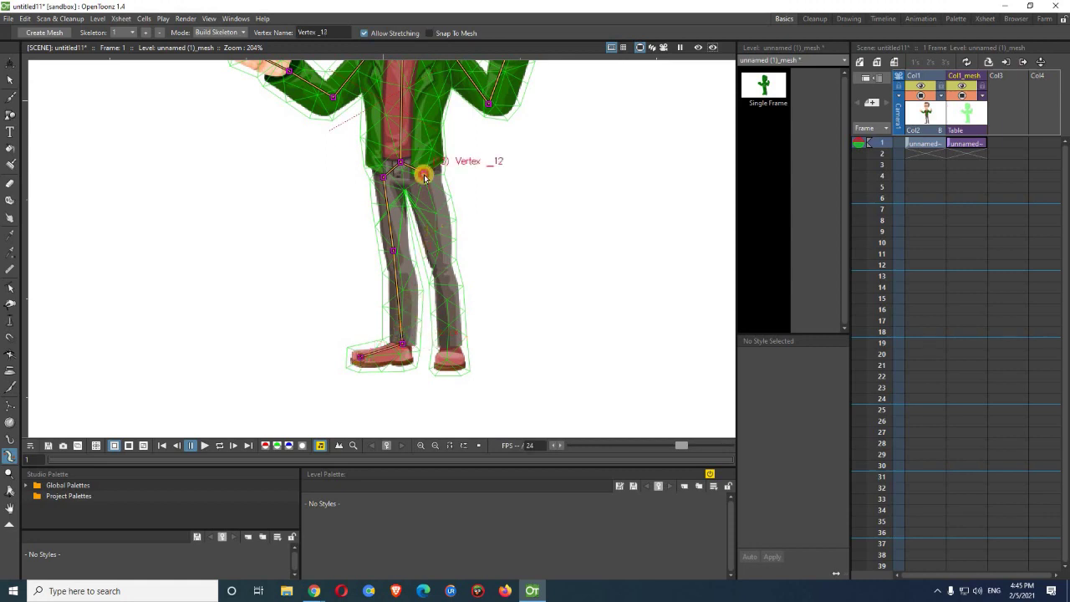
{"action": "left_click", "coordinate": [440, 263]}
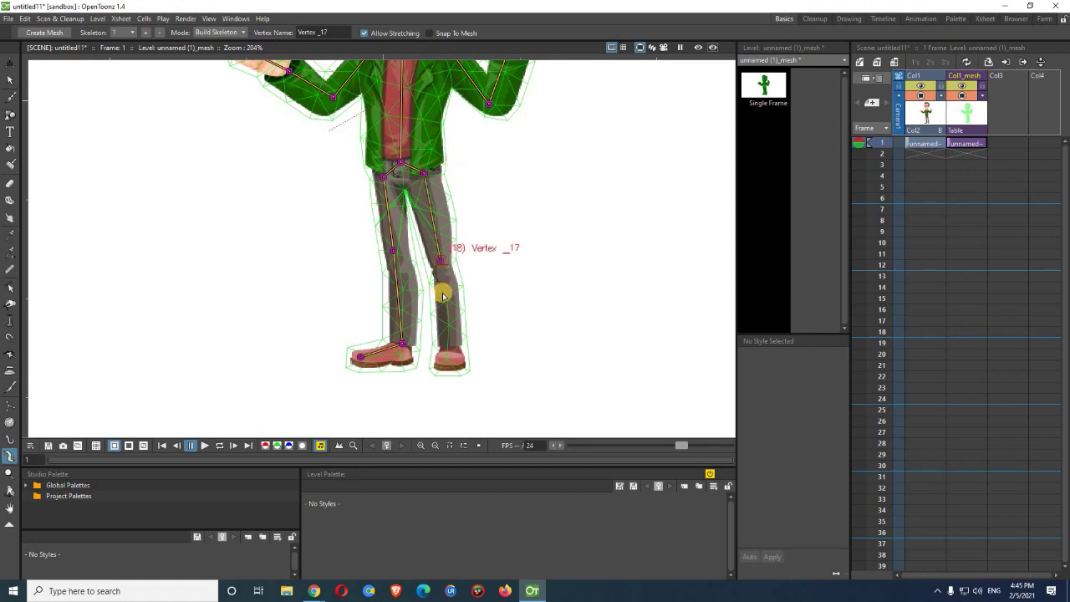
{"action": "left_click", "coordinate": [449, 346]}
{"action": "left_click", "coordinate": [443, 359]}
{"action": "left_click", "coordinate": [392, 251]}
{"action": "left_click_drag", "start_coordinate": [392, 251], "coordinate": [394, 268]}
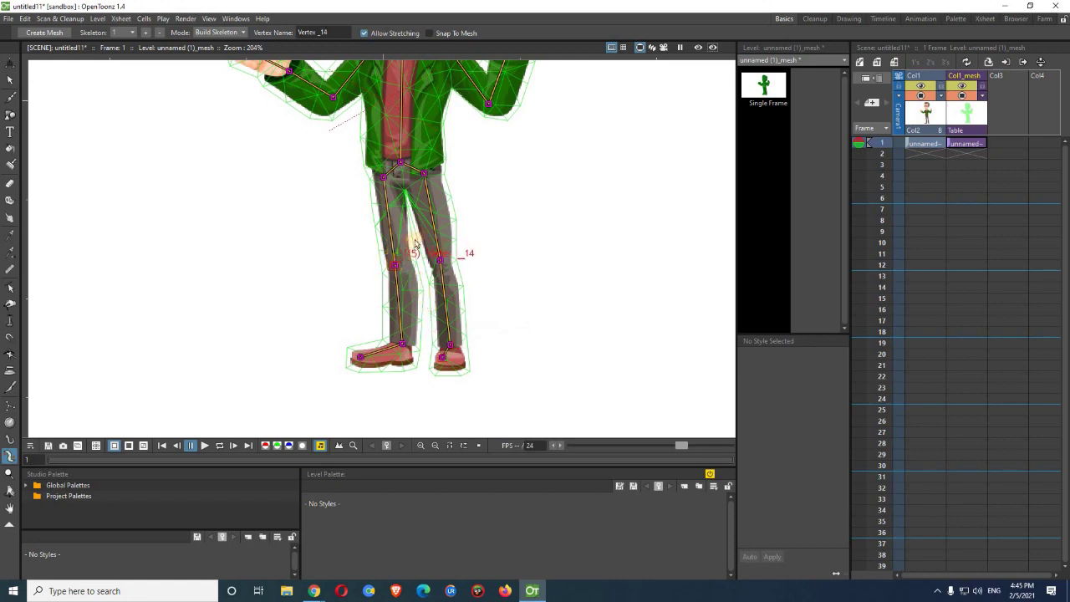
Hide the Col1_mesh column's mesh and skeleton in the viewer, show them again, and examine the whole skeleton on the character.
{"action": "scroll", "coordinate": [415, 226], "scroll_direction": "down", "scroll_amount": 4}
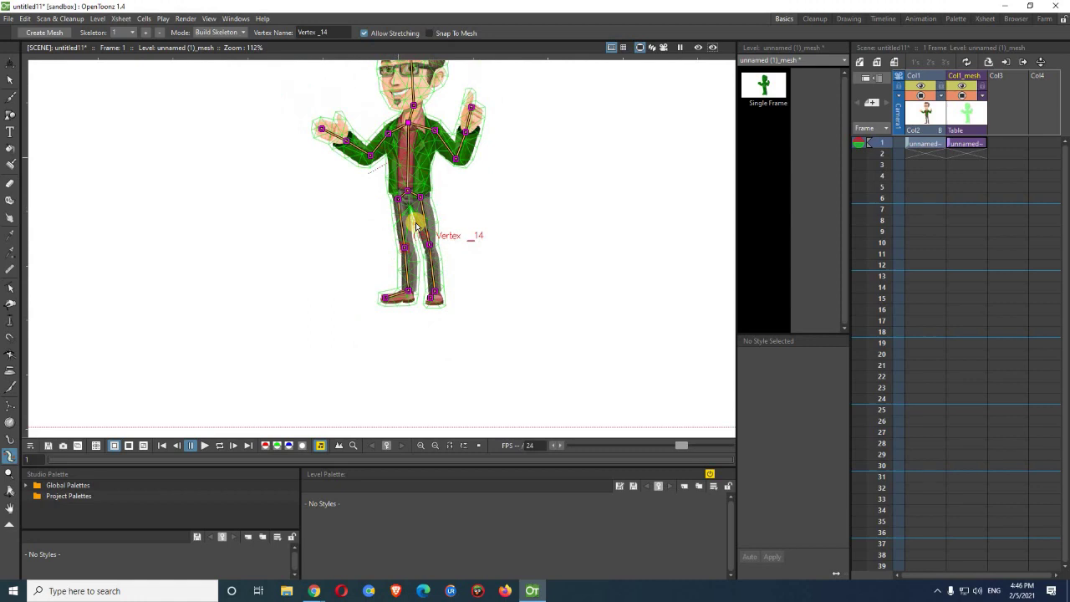
{"action": "key", "text": "space"}
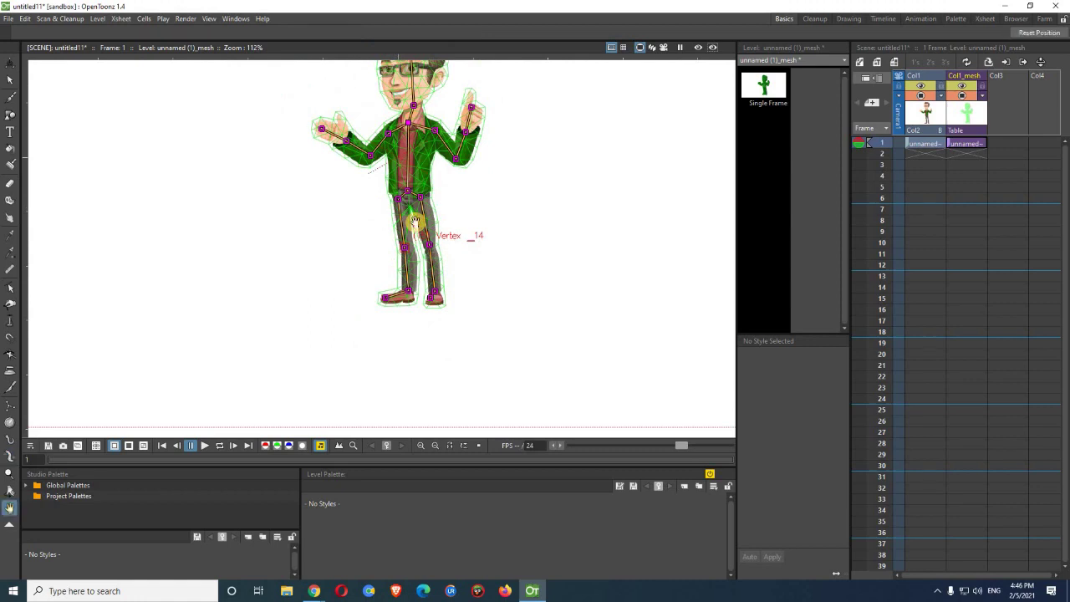
{"action": "left_click_drag", "start_coordinate": [418, 184], "coordinate": [414, 279]}
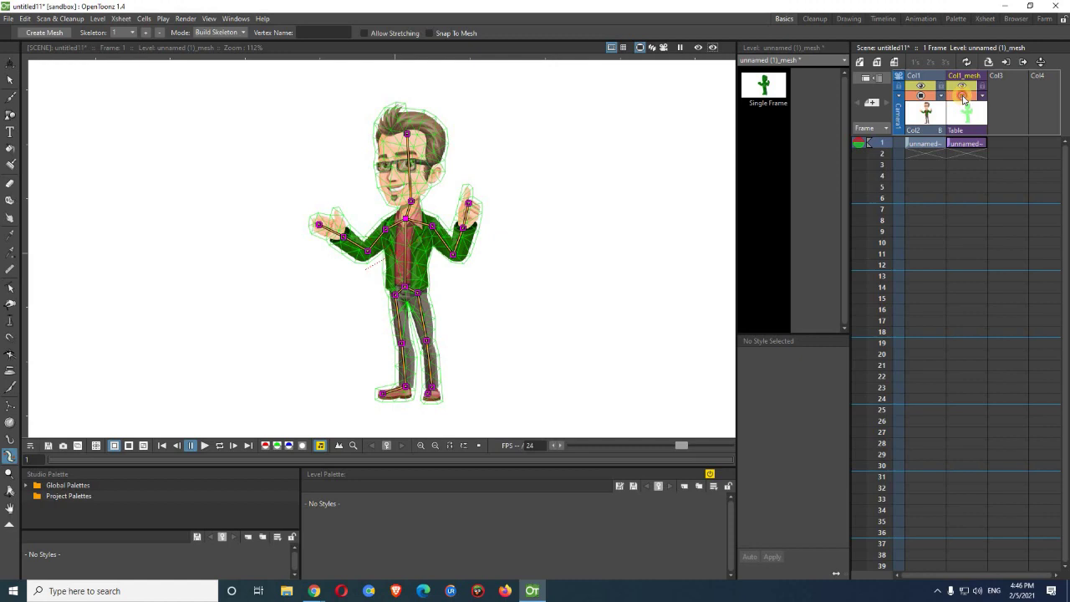
{"action": "left_click", "coordinate": [963, 96]}
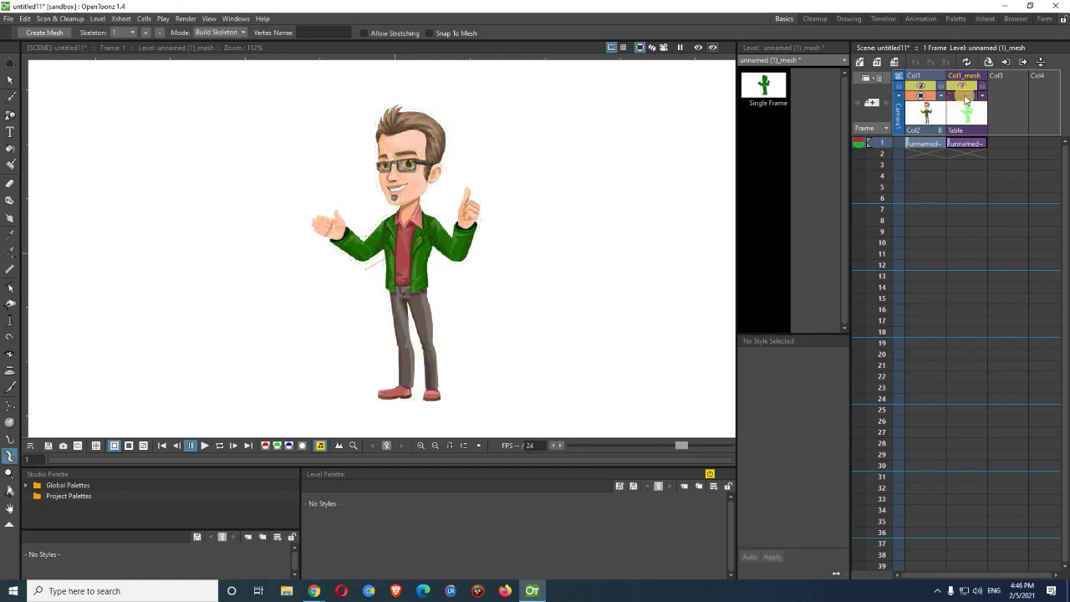
{"action": "left_click", "coordinate": [965, 96]}
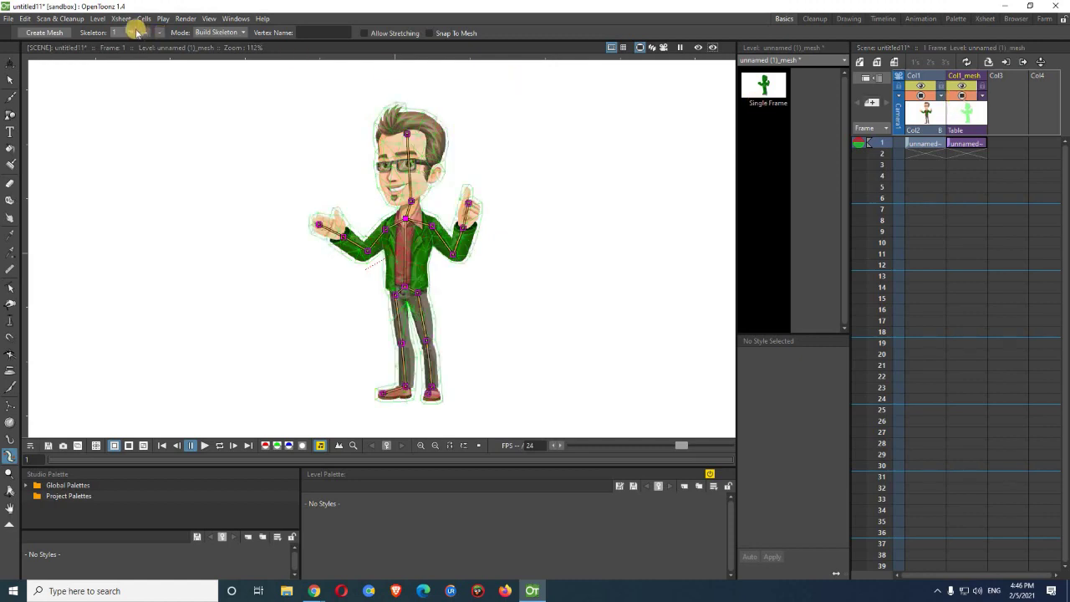
{"action": "scroll", "coordinate": [441, 184], "scroll_direction": "up", "scroll_amount": 2}
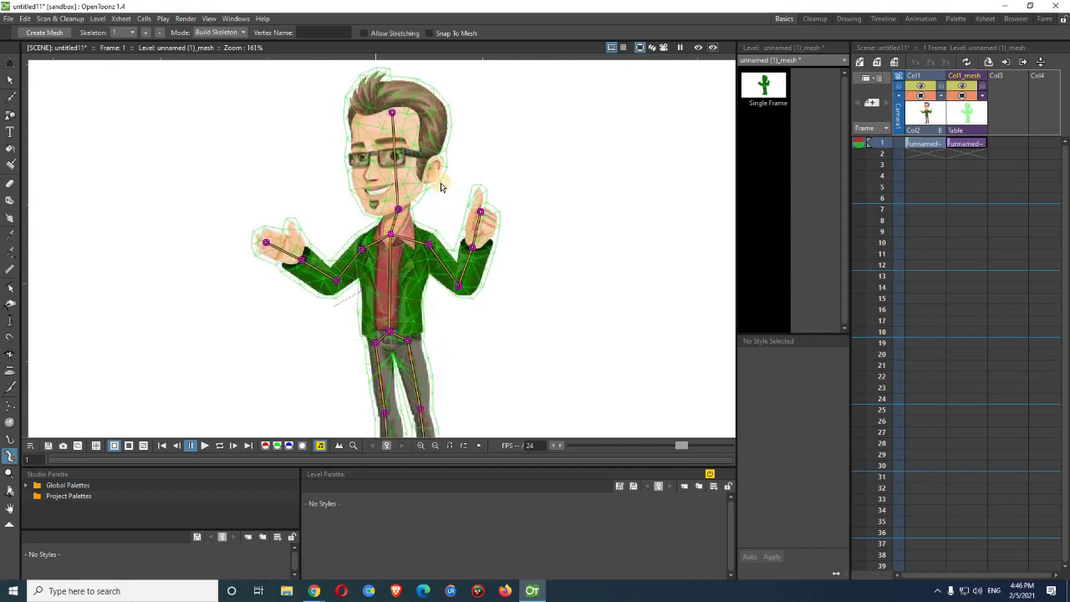
{"action": "scroll", "coordinate": [441, 187], "scroll_direction": "down", "scroll_amount": 1}
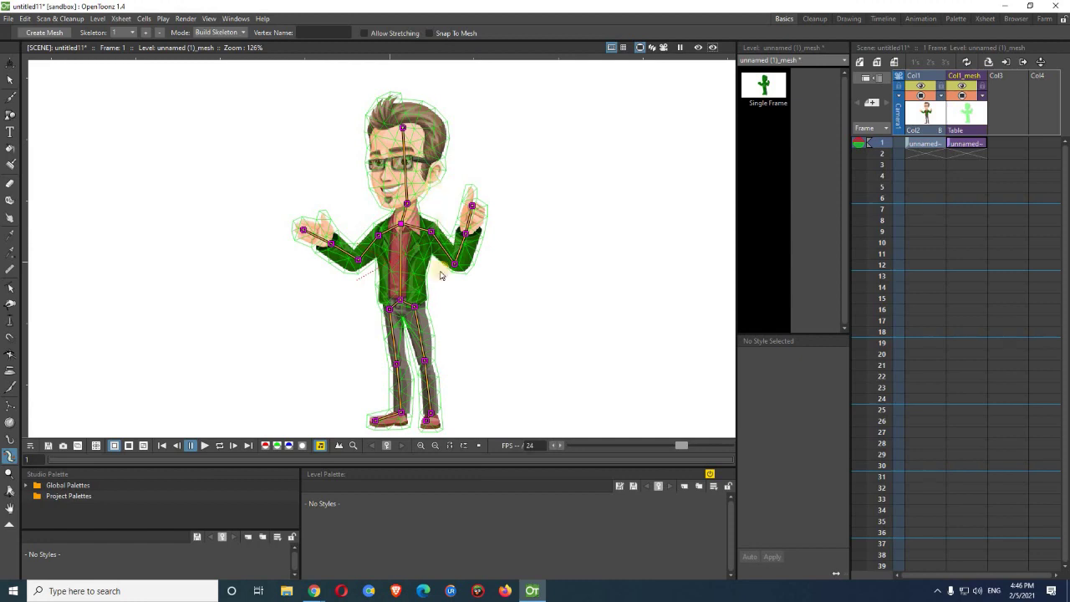
Switch the Plastic tool to Animate mode and extend the Col1_mesh and Col1 cells to frame 4.
{"action": "left_click", "coordinate": [241, 33]}
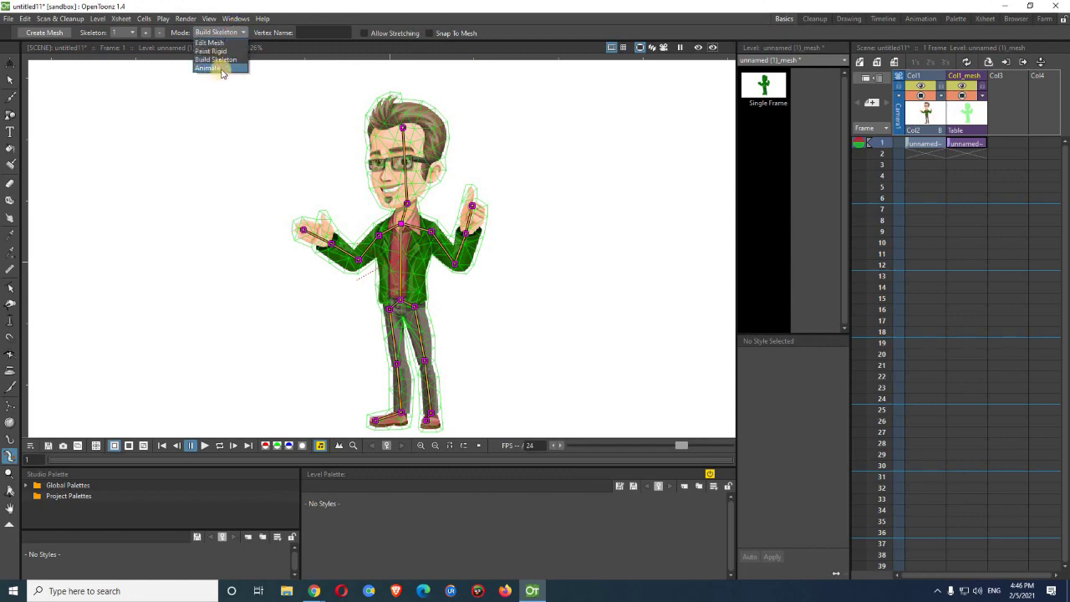
{"action": "left_click", "coordinate": [221, 70]}
{"action": "left_click", "coordinate": [968, 143]}
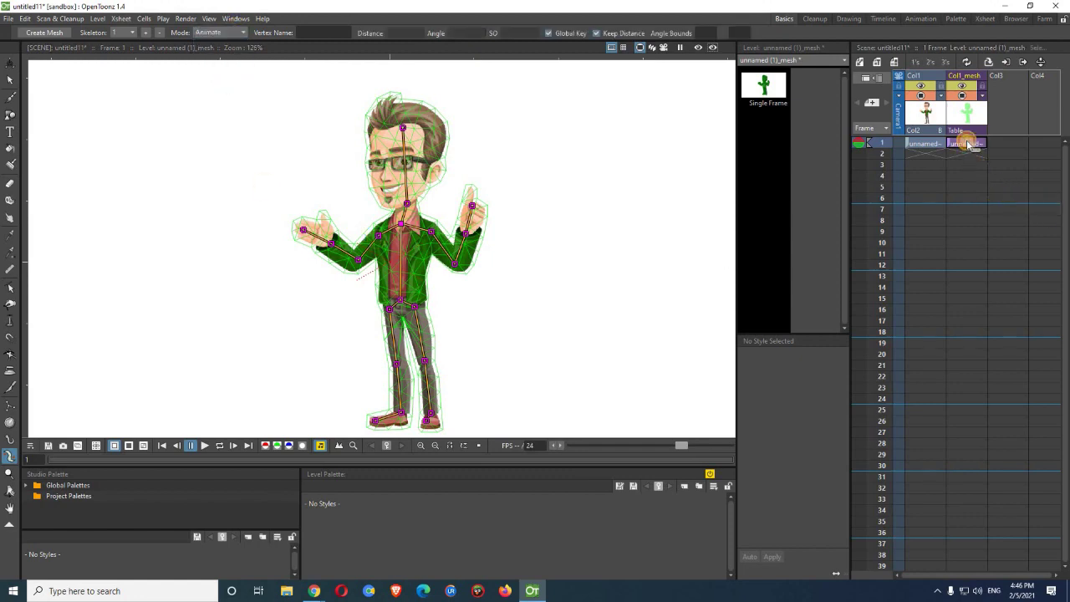
{"action": "left_click_drag", "start_coordinate": [977, 149], "coordinate": [983, 183]}
{"action": "left_click", "coordinate": [927, 144]}
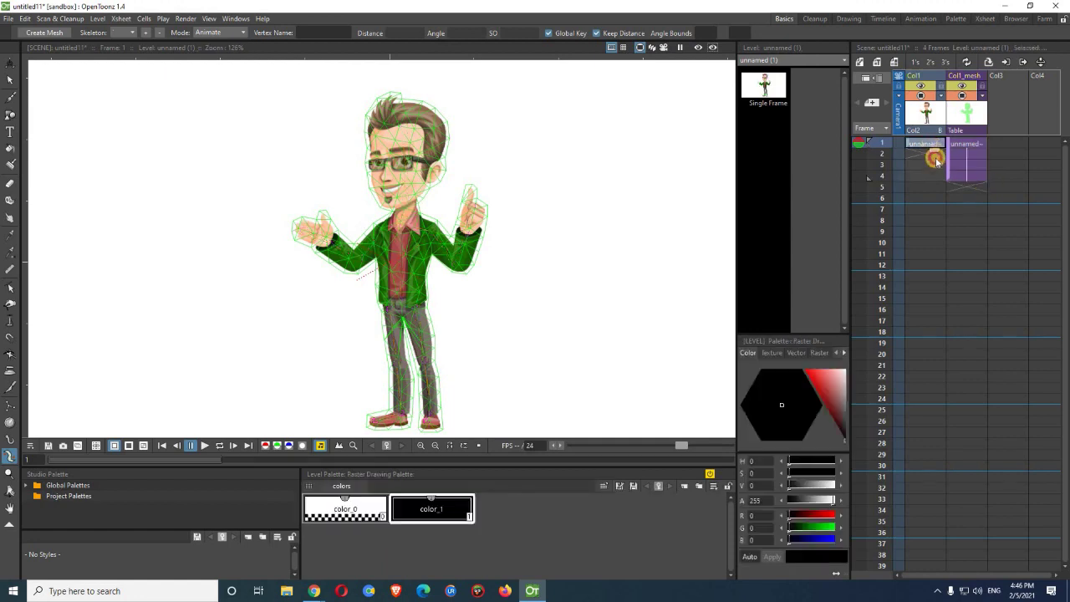
{"action": "left_click_drag", "start_coordinate": [935, 161], "coordinate": [938, 179]}
Set a keyframe at frame 1 on both the Col1_mesh and Col1 columns.
{"action": "left_click", "coordinate": [962, 175]}
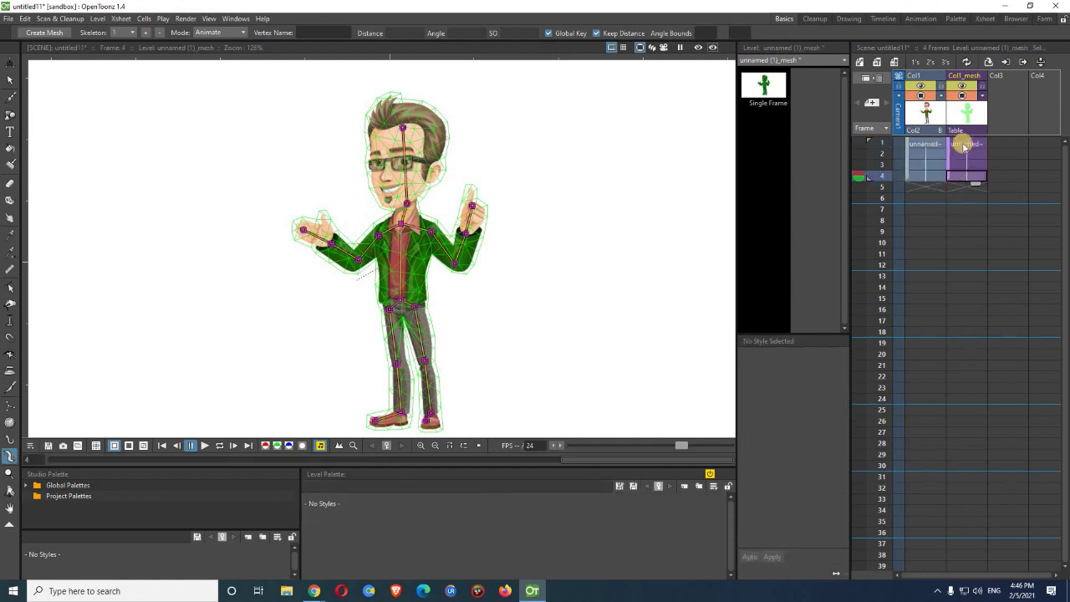
{"action": "left_click", "coordinate": [963, 144]}
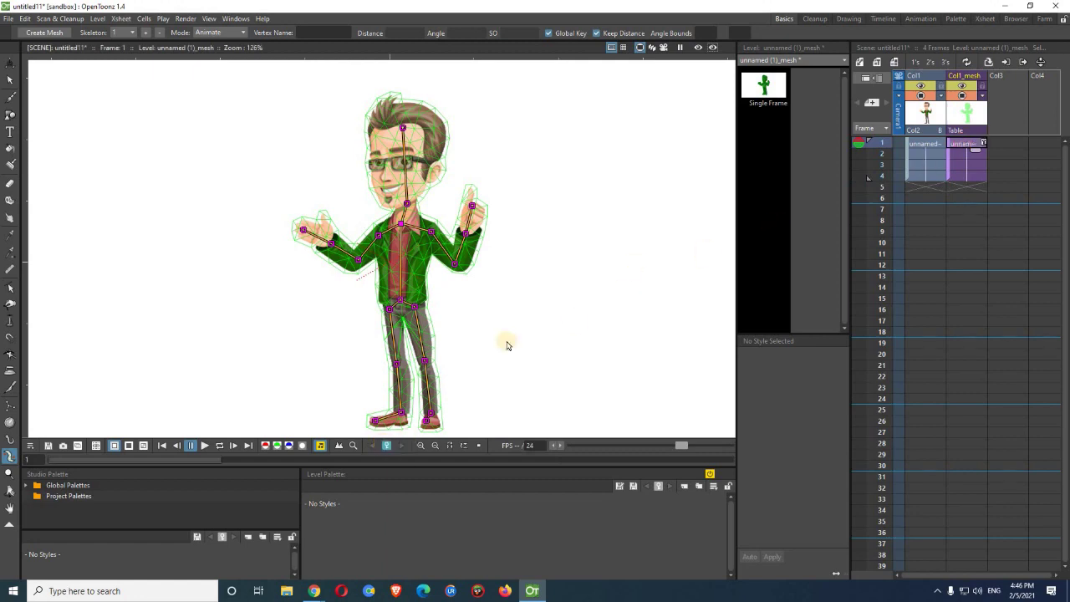
{"action": "left_click", "coordinate": [925, 145]}
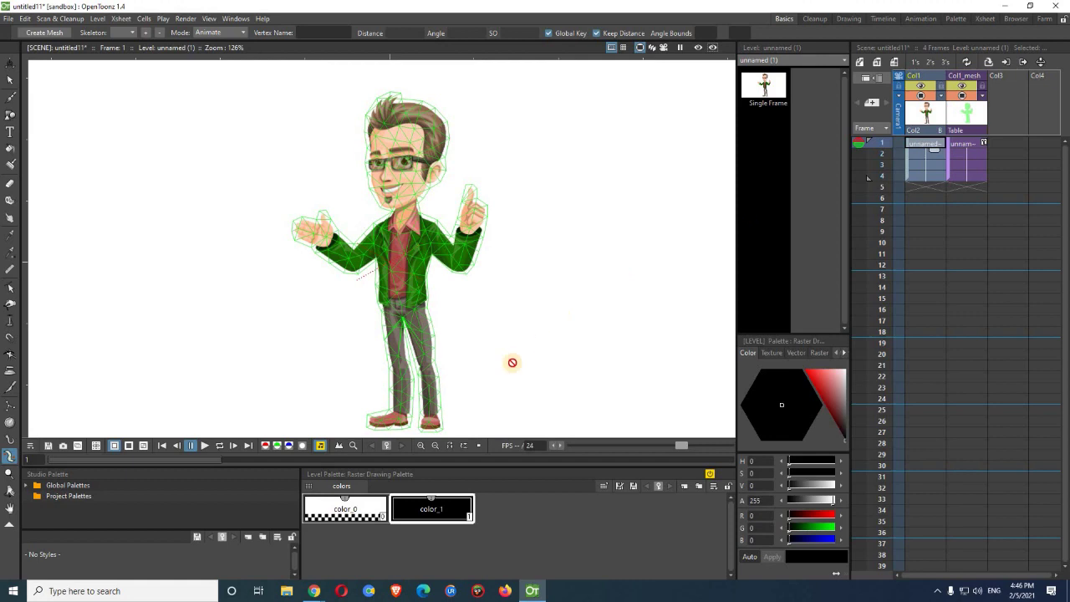
{"action": "left_click", "coordinate": [387, 447]}
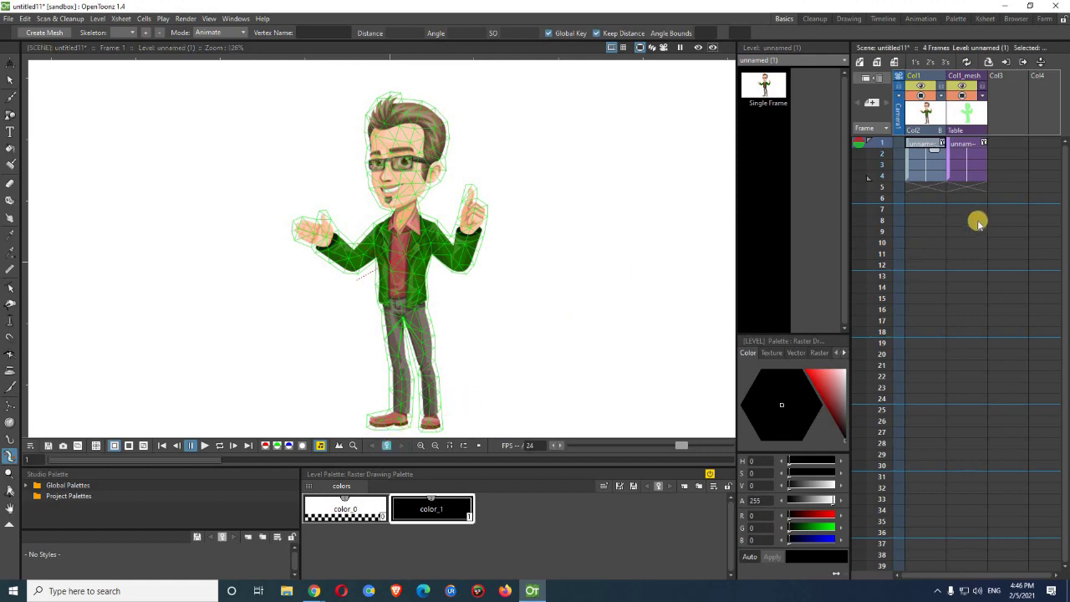
Pose the mesh at frame 4 with the thumbs-up forearm swung outward, open palm raised and head tilted toward the palm, and keyframe Col1 there.
{"action": "left_click", "coordinate": [971, 179]}
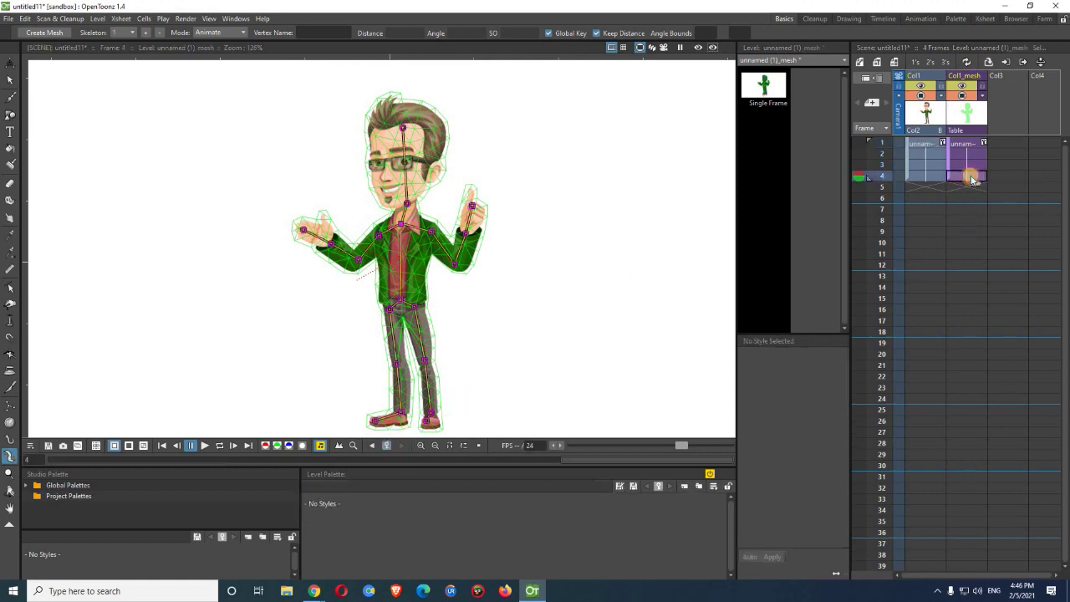
{"action": "left_click_drag", "start_coordinate": [470, 228], "coordinate": [498, 234]}
{"action": "left_click_drag", "start_coordinate": [478, 225], "coordinate": [475, 226]}
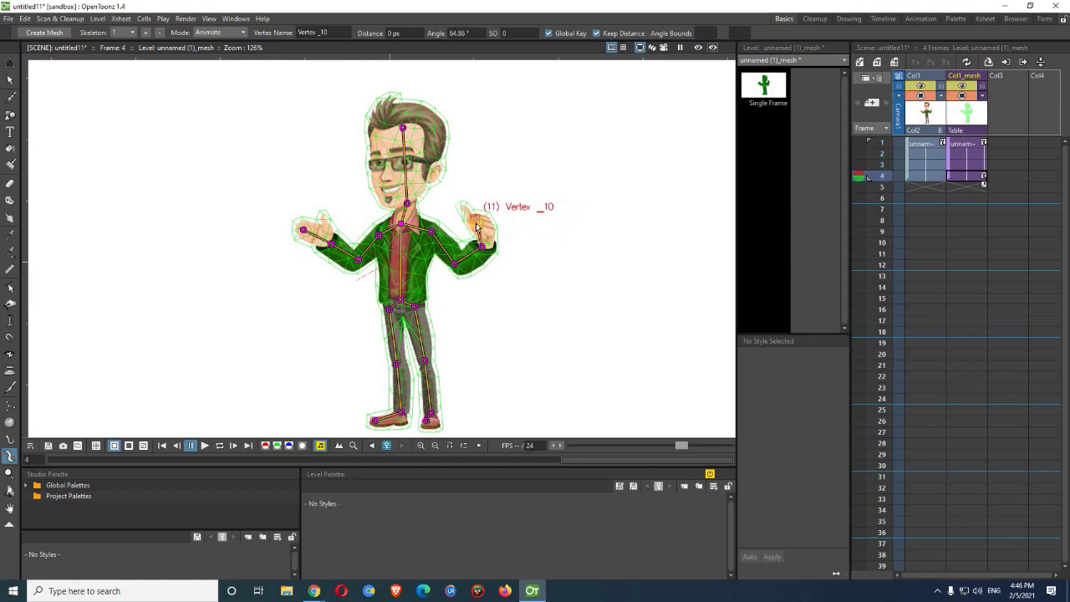
{"action": "left_click_drag", "start_coordinate": [332, 244], "coordinate": [395, 171]}
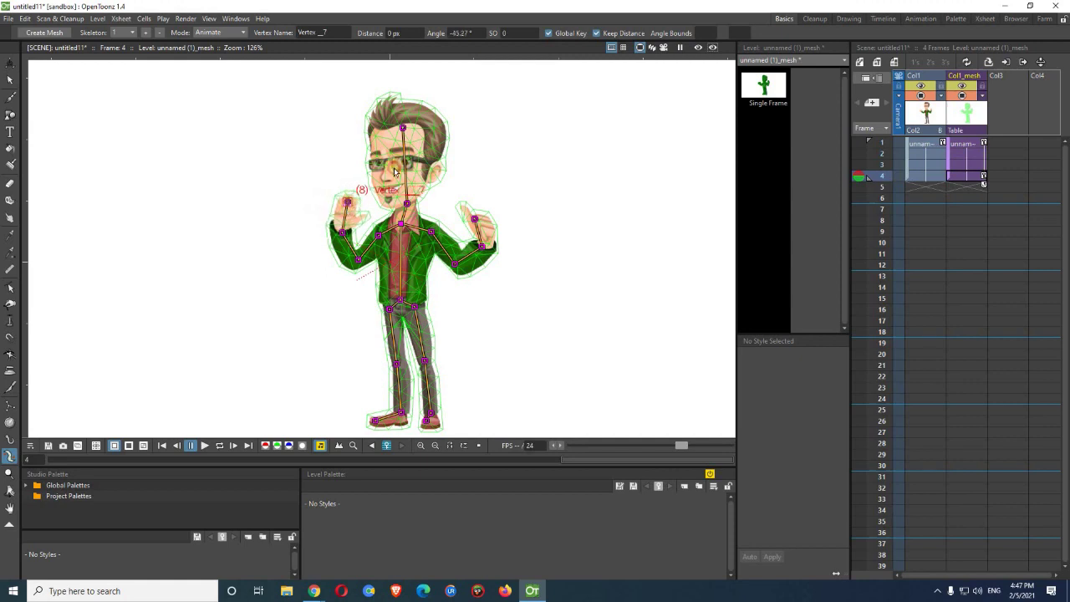
{"action": "left_click_drag", "start_coordinate": [406, 130], "coordinate": [378, 153]}
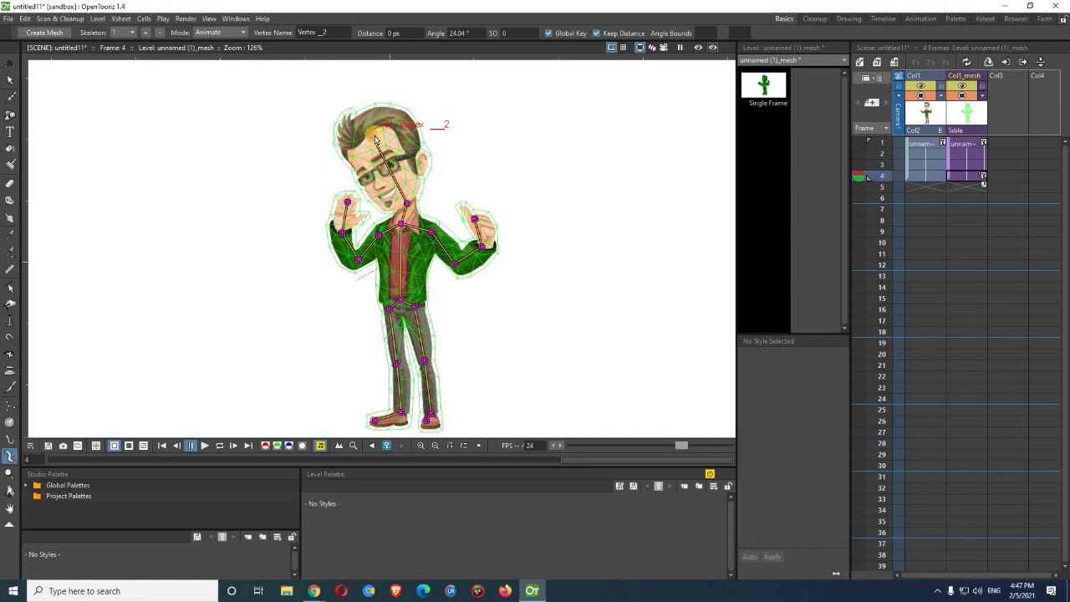
{"action": "left_click_drag", "start_coordinate": [373, 141], "coordinate": [365, 142]}
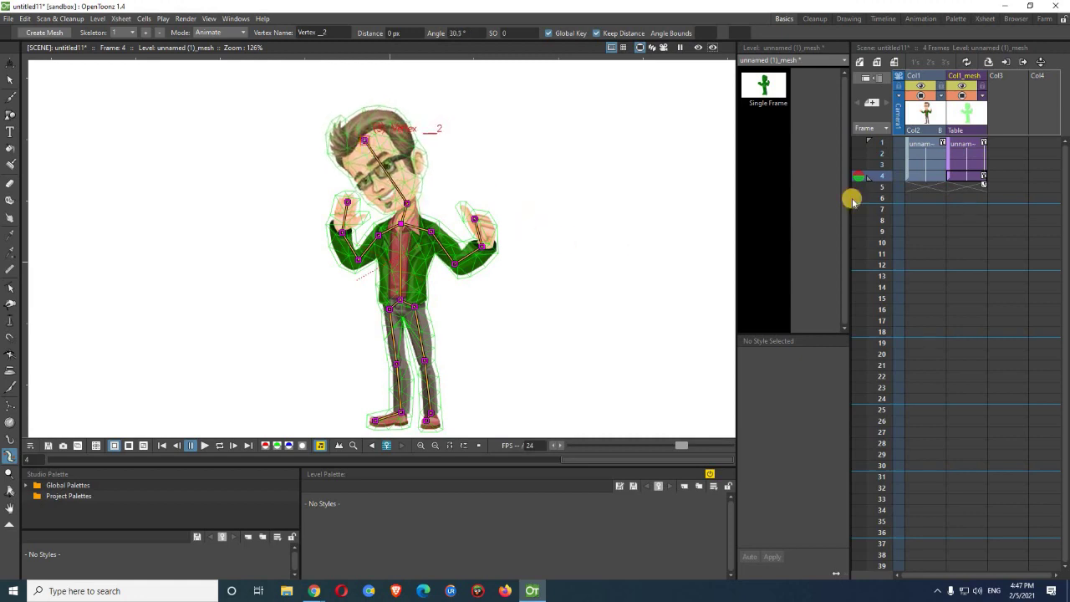
{"action": "left_click", "coordinate": [923, 176]}
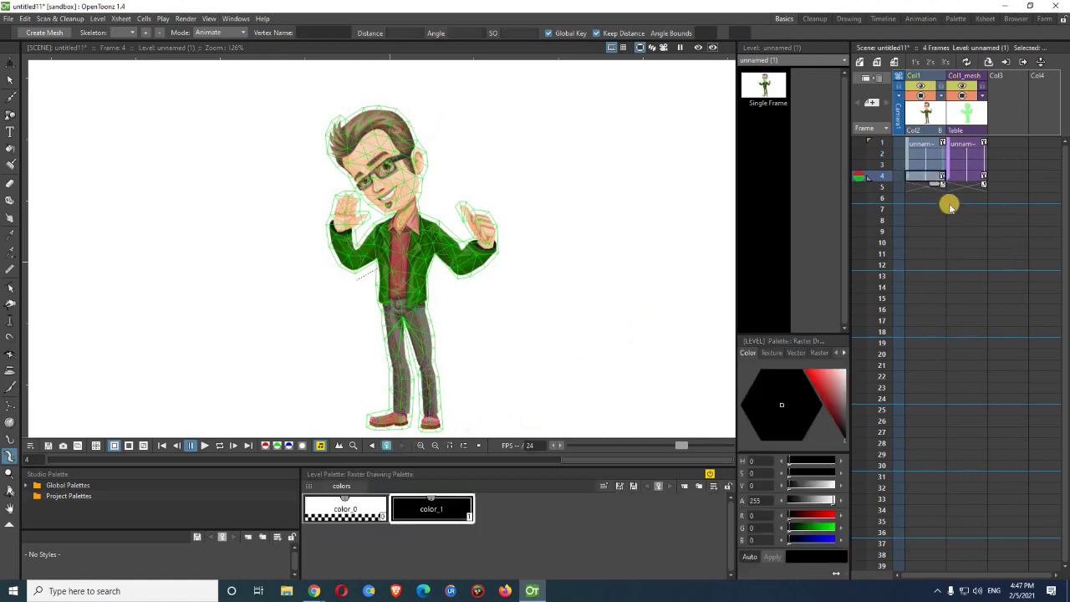
Extend the Col1_mesh and Col1 cells to frame 7.
{"action": "left_click", "coordinate": [964, 177]}
{"action": "left_click_drag", "start_coordinate": [974, 188], "coordinate": [974, 218]}
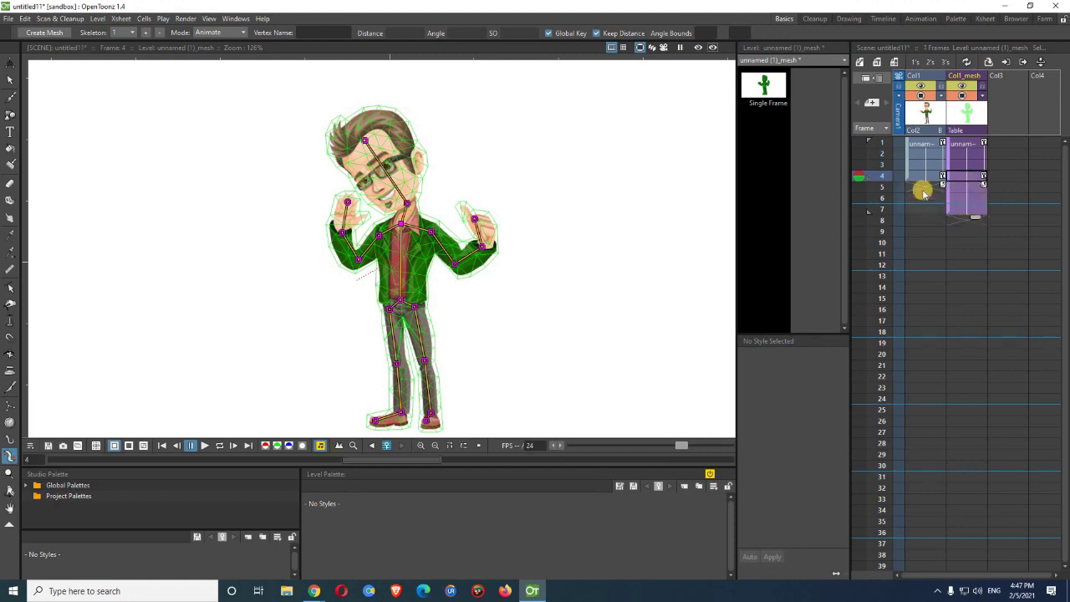
{"action": "left_click", "coordinate": [924, 178]}
{"action": "mouse_move", "coordinate": [935, 195]}
{"action": "left_mouse_down"}
{"action": "mouse_move", "coordinate": [931, 217]}
{"action": "mouse_move", "coordinate": [945, 213]}
{"action": "left_mouse_up"}
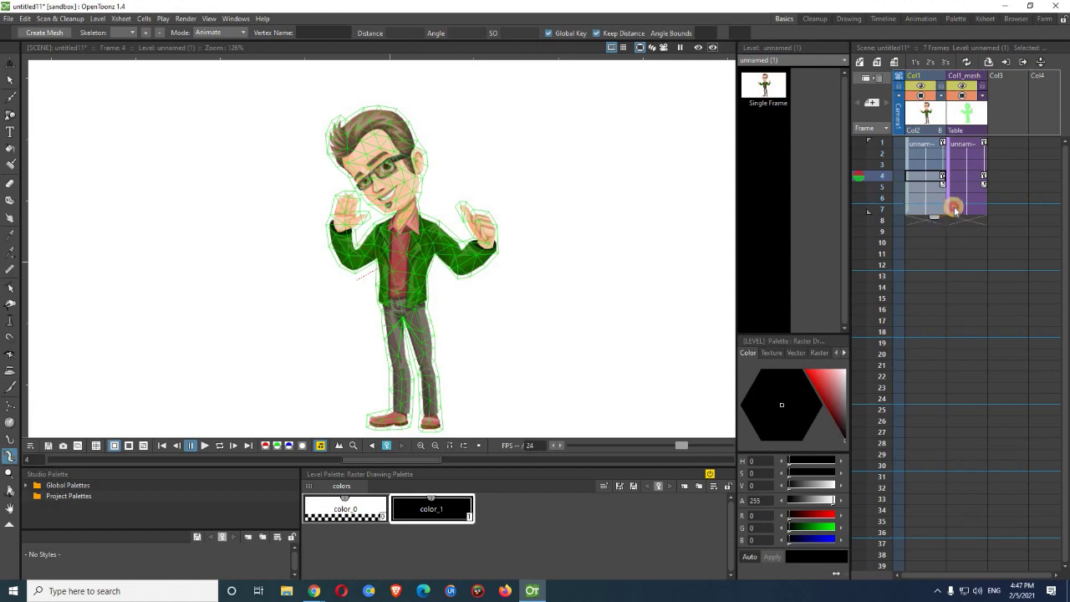
Pose the mesh at frame 7 with the head nearly upright, open-palm arm stretched out and thumbs-up forearm vertical, and keyframe Col1 there.
{"action": "left_click", "coordinate": [953, 208]}
{"action": "left_click_drag", "start_coordinate": [365, 143], "coordinate": [397, 137]}
{"action": "left_click_drag", "start_coordinate": [341, 237], "coordinate": [295, 272]}
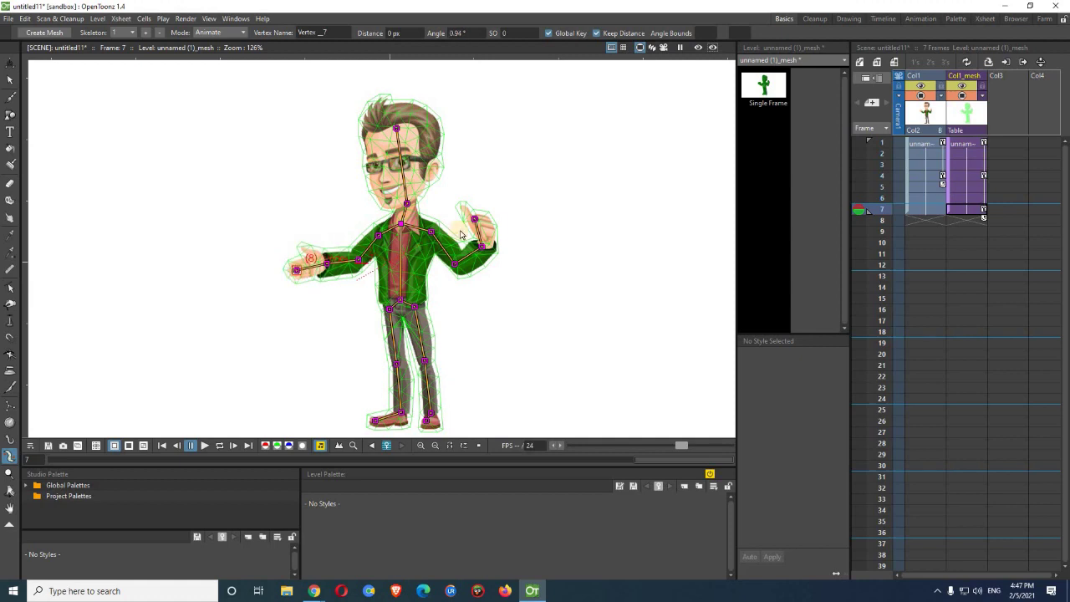
{"action": "left_click_drag", "start_coordinate": [476, 223], "coordinate": [456, 233]}
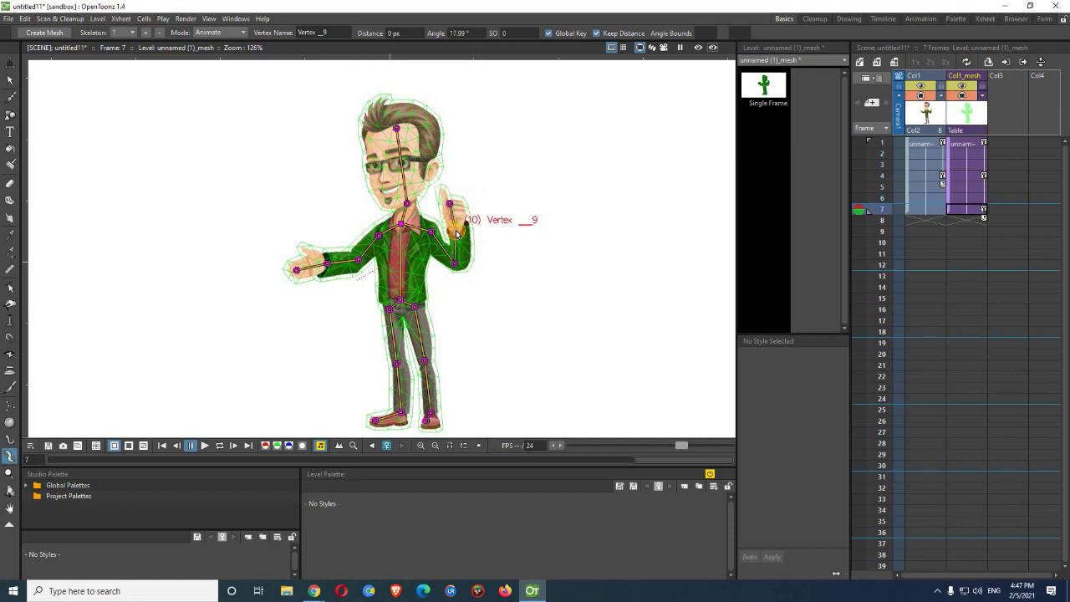
{"action": "left_click", "coordinate": [930, 209]}
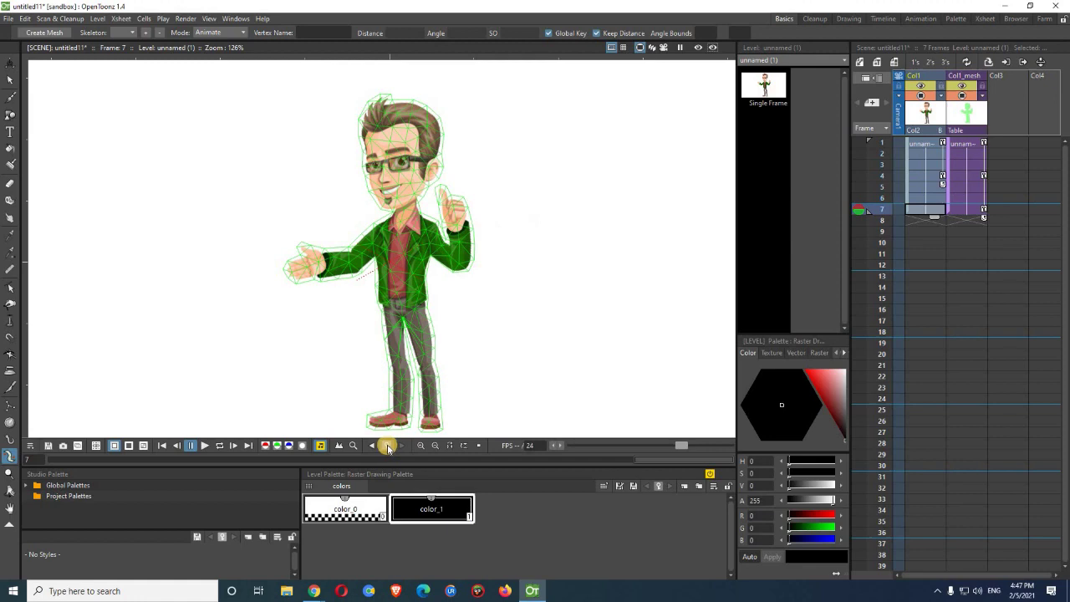
Extend the Col1_mesh and Col1 cells to frame 12.
{"action": "left_click", "coordinate": [970, 211]}
{"action": "left_click_drag", "start_coordinate": [975, 220], "coordinate": [974, 270]}
{"action": "left_click", "coordinate": [926, 209]}
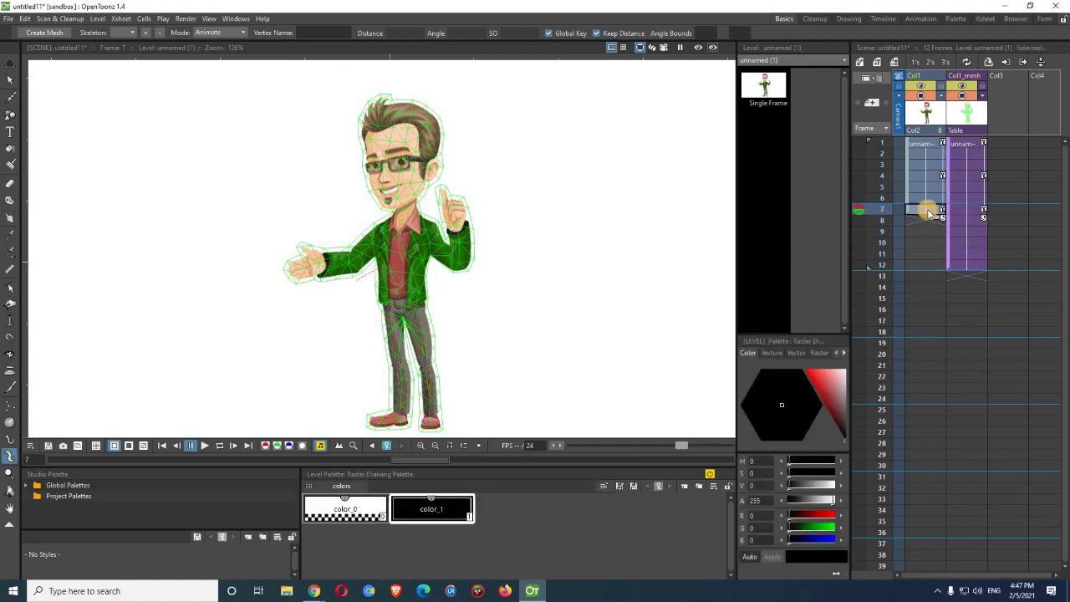
{"action": "left_click_drag", "start_coordinate": [936, 214], "coordinate": [939, 265]}
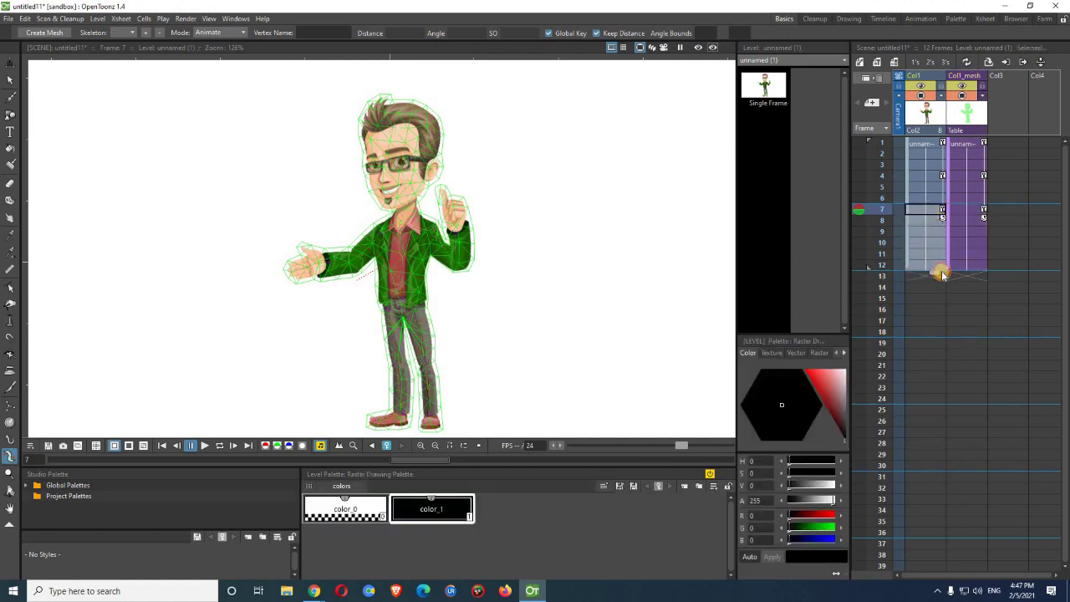
Pose the mesh at frame 12 with the open-palm side's knee bent outward, thumbs-up elbow raised and head slightly tilted, and keyframe Col1 there.
{"action": "left_click", "coordinate": [962, 264]}
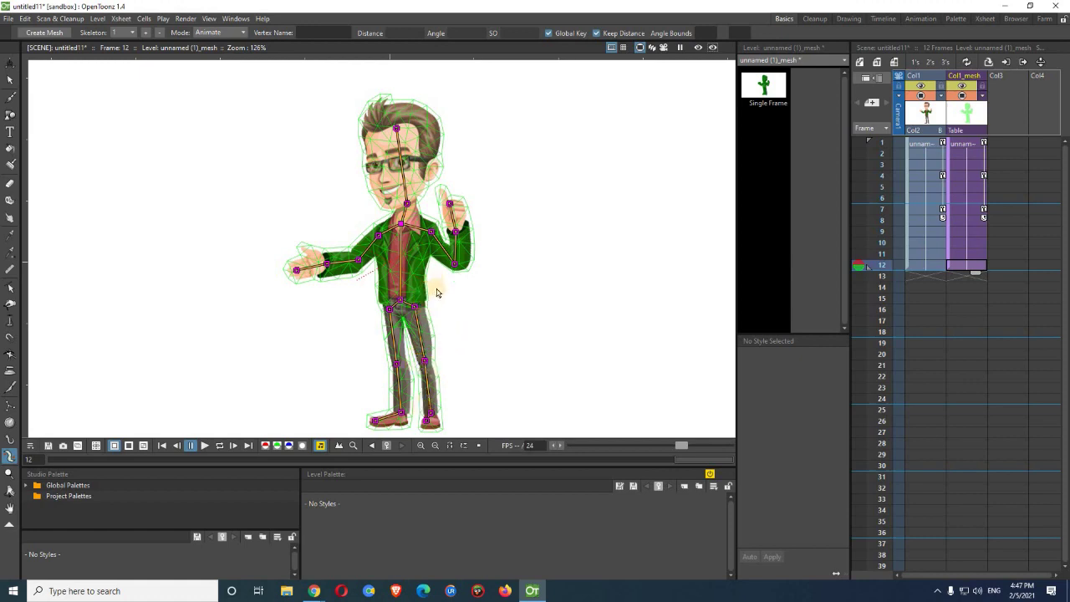
{"action": "left_click_drag", "start_coordinate": [397, 366], "coordinate": [393, 413]}
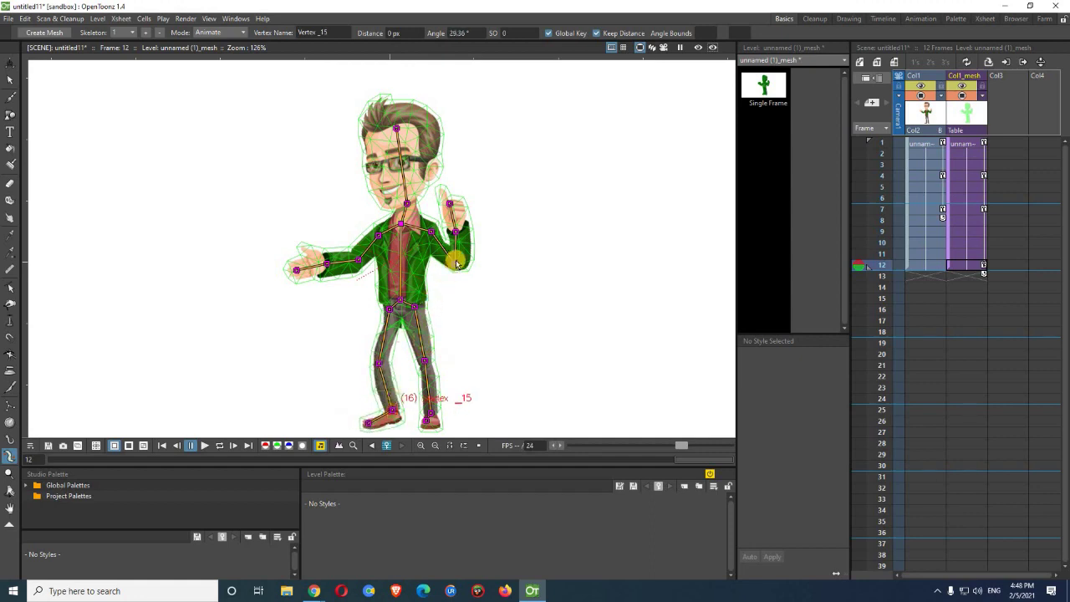
{"action": "left_click_drag", "start_coordinate": [454, 268], "coordinate": [451, 187]}
{"action": "left_click_drag", "start_coordinate": [396, 130], "coordinate": [382, 136]}
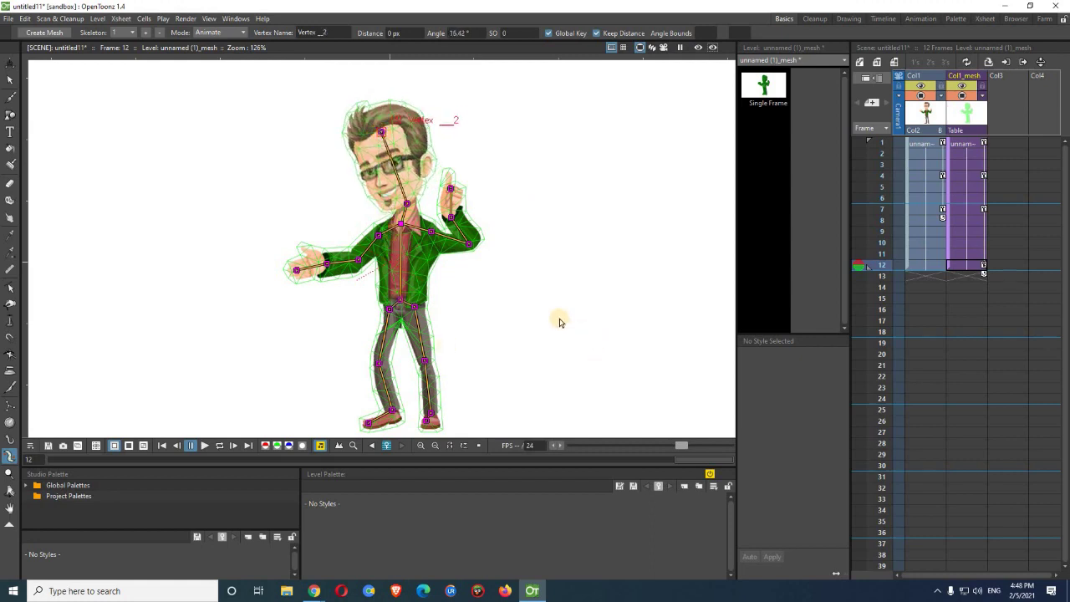
{"action": "left_click", "coordinate": [925, 266]}
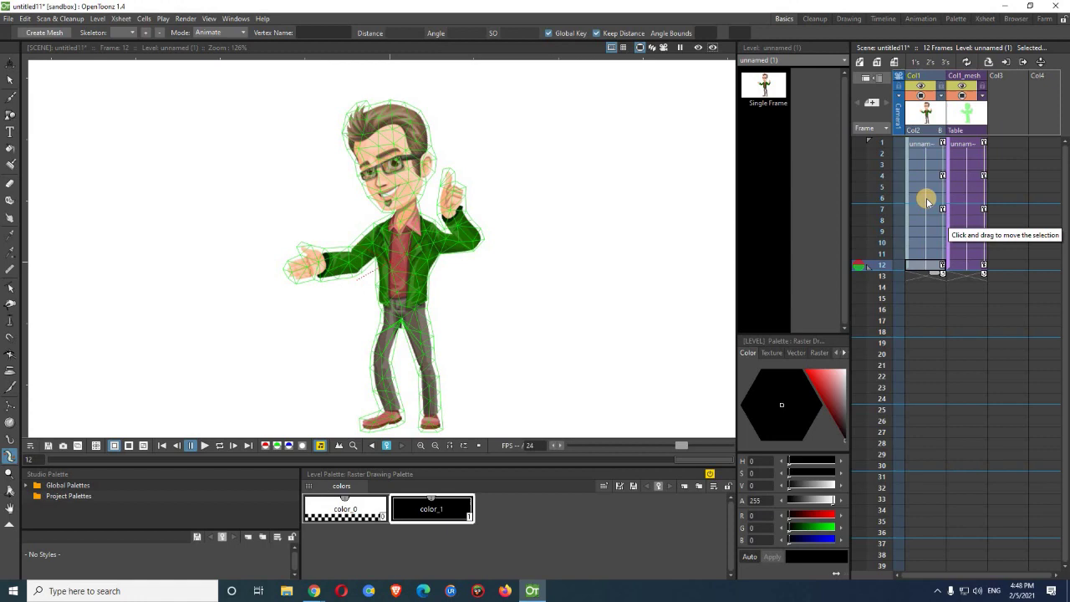
Play the 12-frame animation twice in the viewer to check the motion.
{"action": "left_click", "coordinate": [205, 447]}
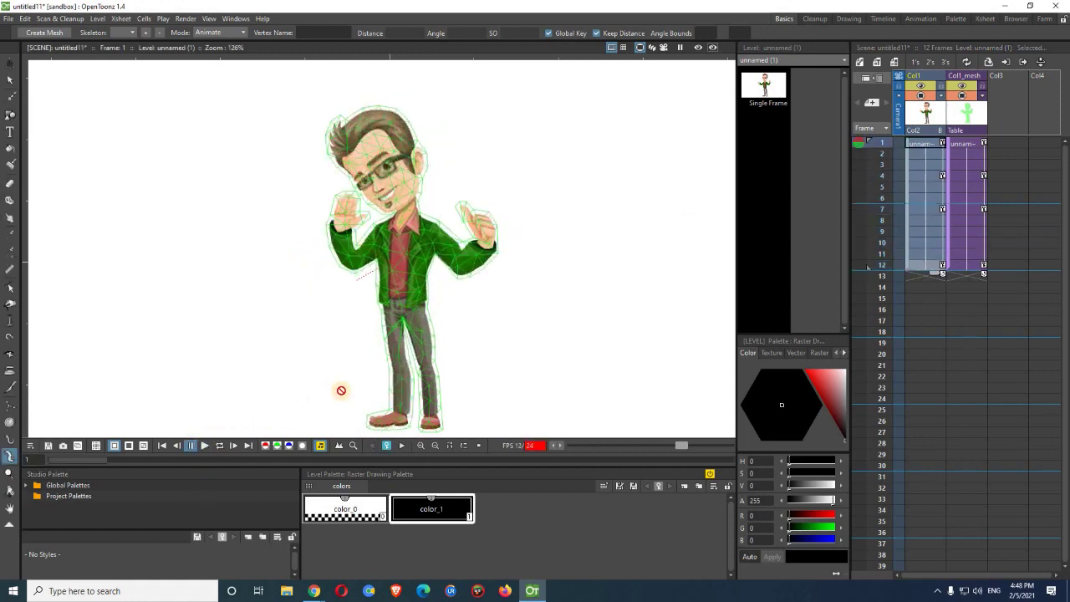
{"action": "left_click", "coordinate": [209, 446]}
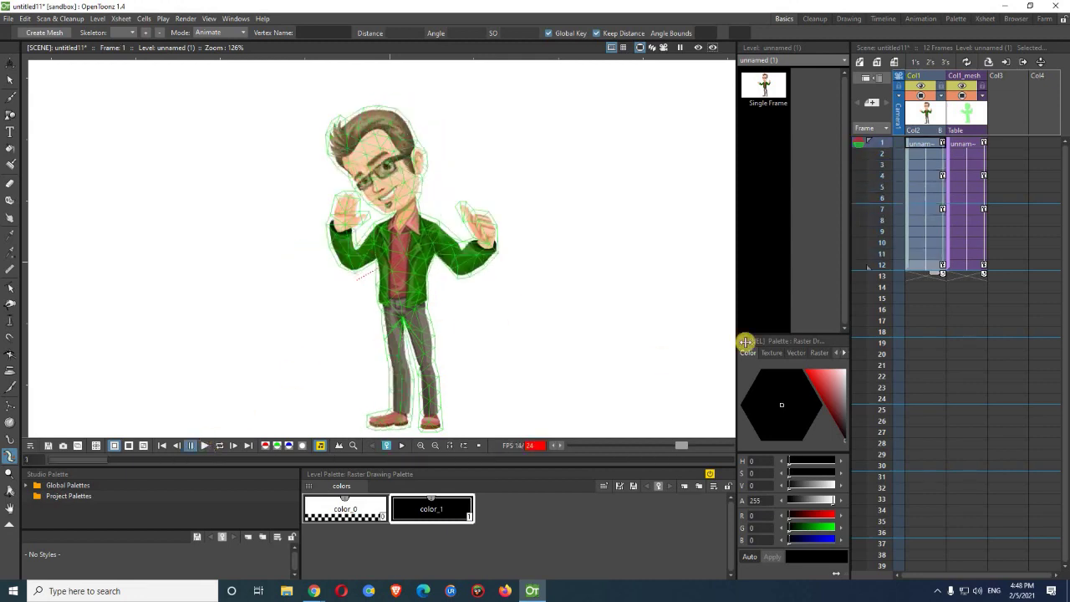
Extend the Col1_mesh and Col1 cells to frame 15, and further to frame 20.
{"action": "left_click", "coordinate": [972, 266]}
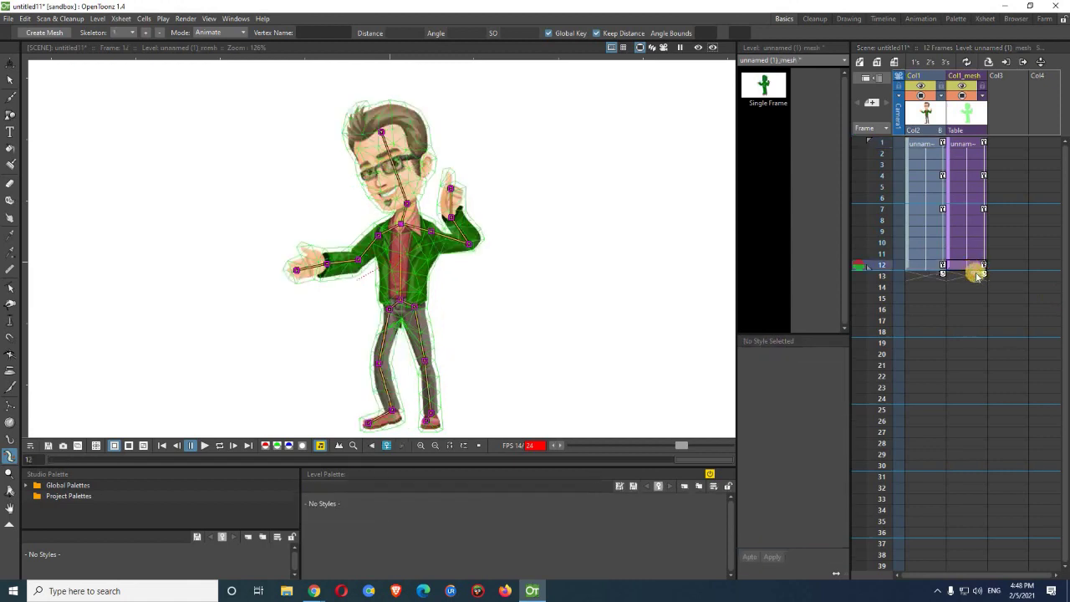
{"action": "left_click_drag", "start_coordinate": [976, 274], "coordinate": [977, 306]}
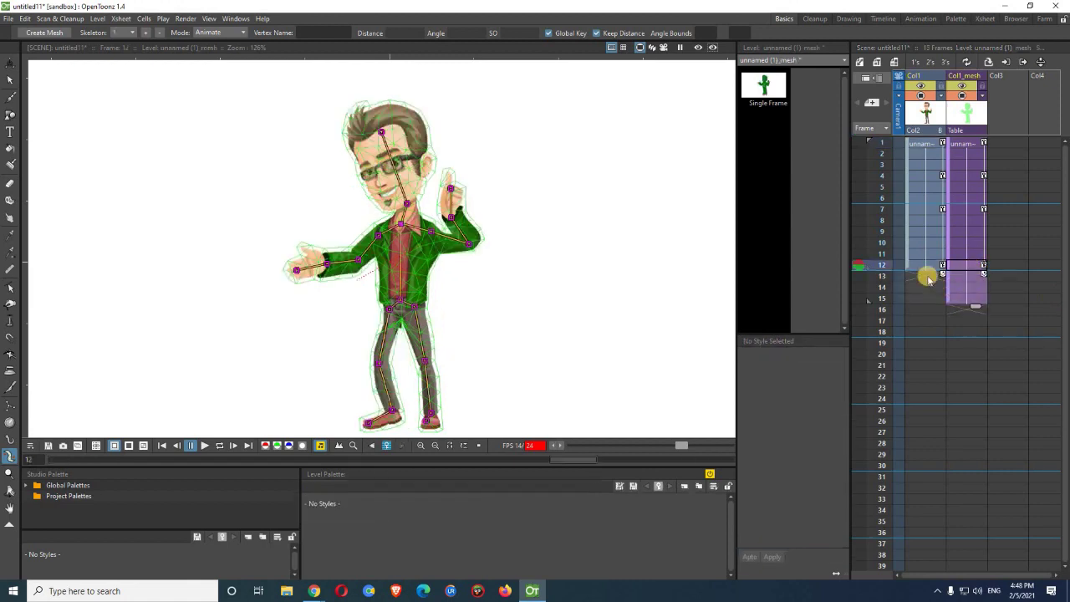
{"action": "left_click", "coordinate": [924, 267]}
{"action": "left_click_drag", "start_coordinate": [932, 276], "coordinate": [936, 309]}
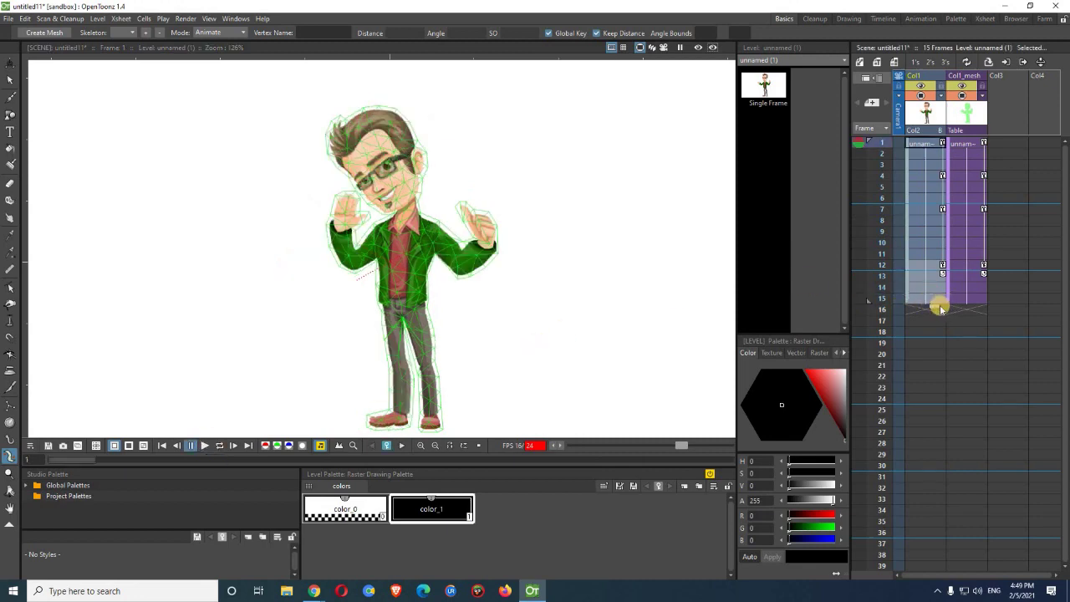
{"action": "left_click_drag", "start_coordinate": [936, 309], "coordinate": [934, 361]}
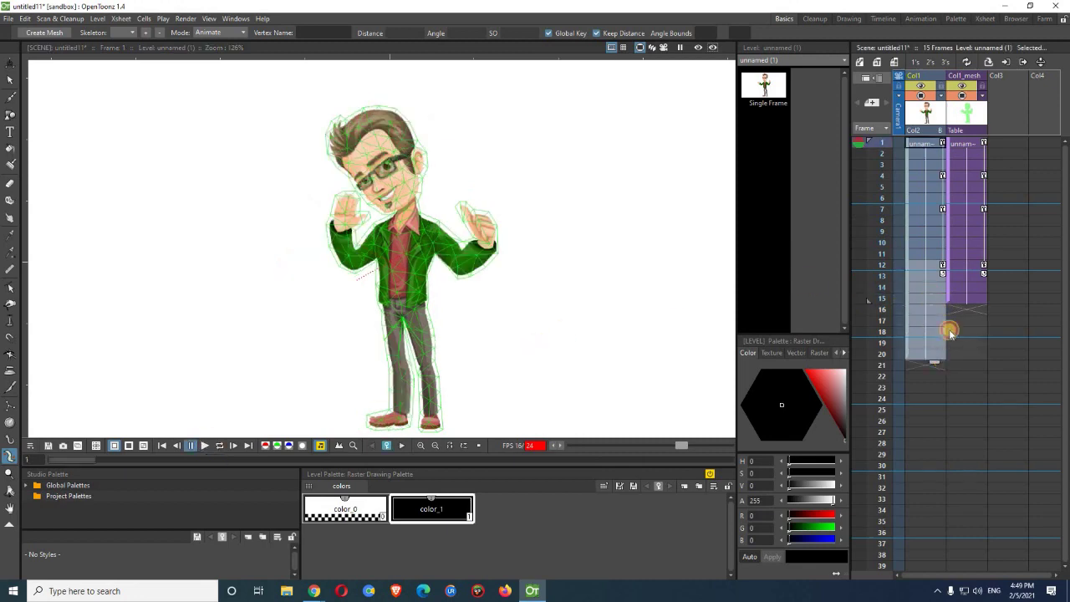
{"action": "left_click", "coordinate": [964, 300]}
{"action": "left_click_drag", "start_coordinate": [967, 303], "coordinate": [974, 365]}
At frame 20 of Col1_mesh, bend the thumbs-up side's knee outward with its foot drawn in, and straighten the open-palm side's leg.
{"action": "left_click", "coordinate": [968, 355]}
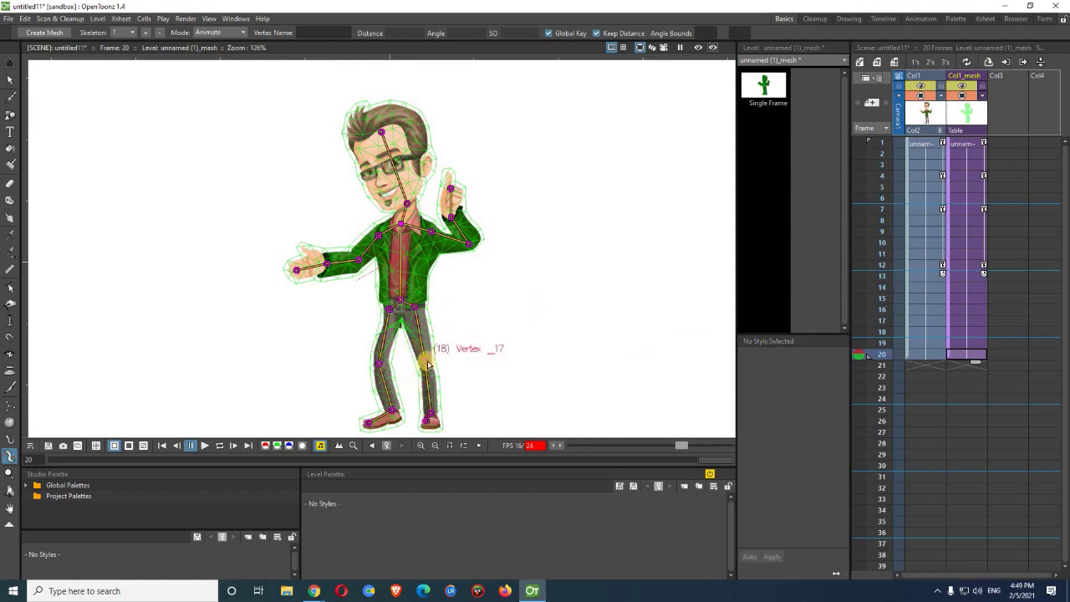
{"action": "left_click_drag", "start_coordinate": [426, 362], "coordinate": [441, 364]}
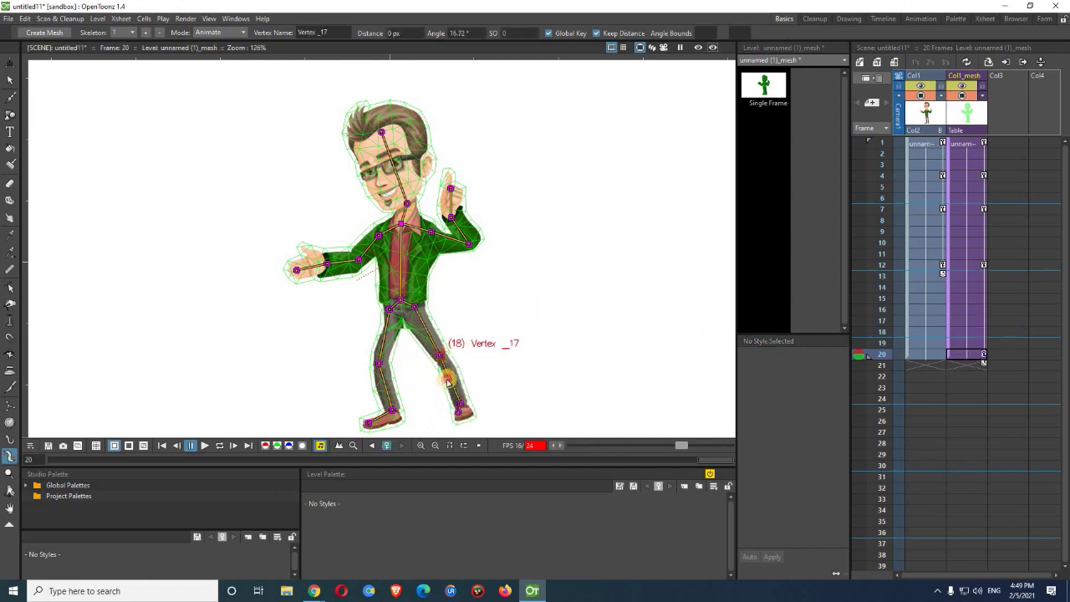
{"action": "left_click_drag", "start_coordinate": [462, 405], "coordinate": [441, 403]}
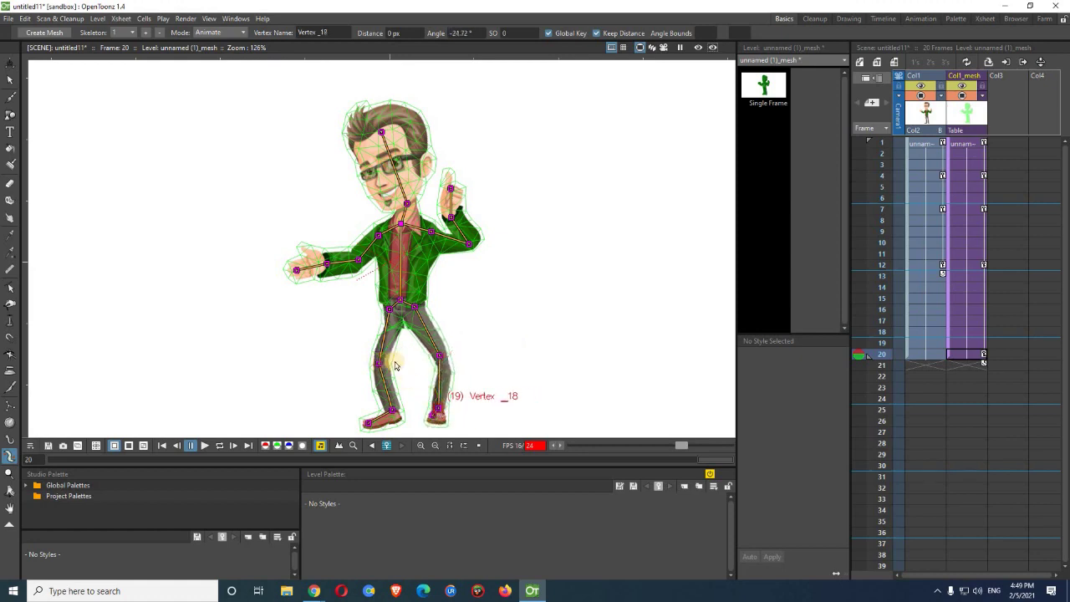
{"action": "left_click", "coordinate": [391, 367]}
{"action": "left_click_drag", "start_coordinate": [378, 366], "coordinate": [387, 364]}
{"action": "left_click", "coordinate": [405, 413]}
{"action": "left_click_drag", "start_coordinate": [404, 413], "coordinate": [390, 410]}
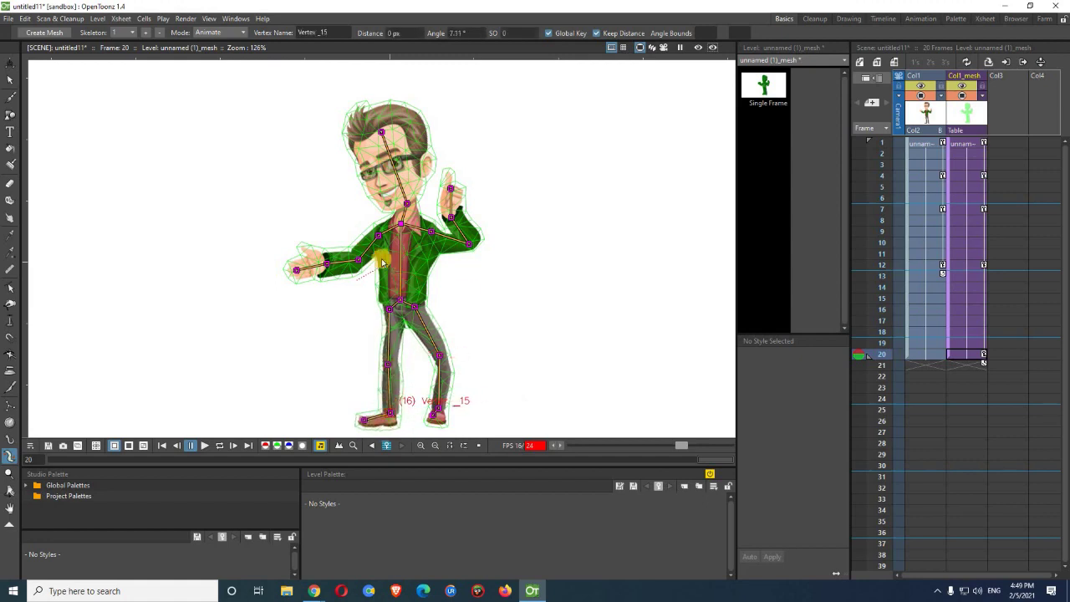
Raise the open palm beside the face, tilt the head more upright, and swing the thumbs-up forearm outward at frame 20.
{"action": "left_click", "coordinate": [347, 259]}
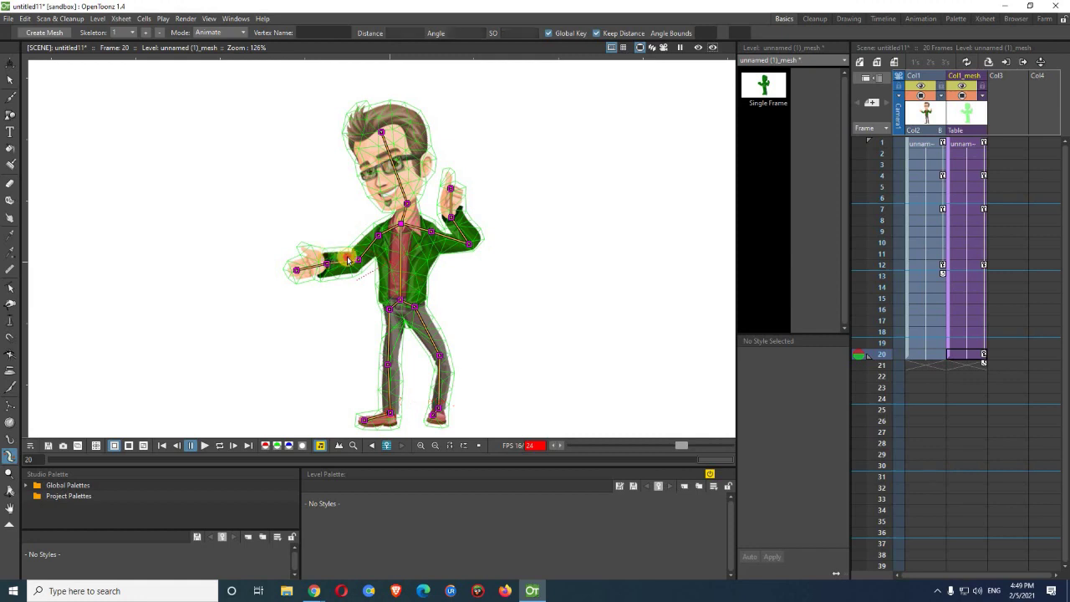
{"action": "left_click_drag", "start_coordinate": [357, 265], "coordinate": [343, 185]}
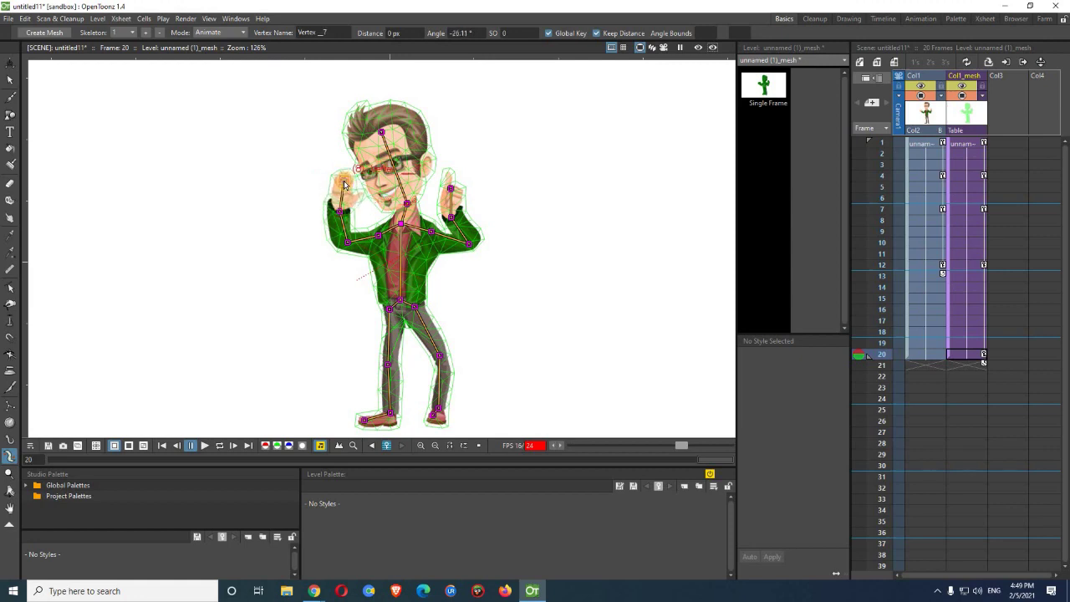
{"action": "left_click_drag", "start_coordinate": [382, 134], "coordinate": [406, 141]}
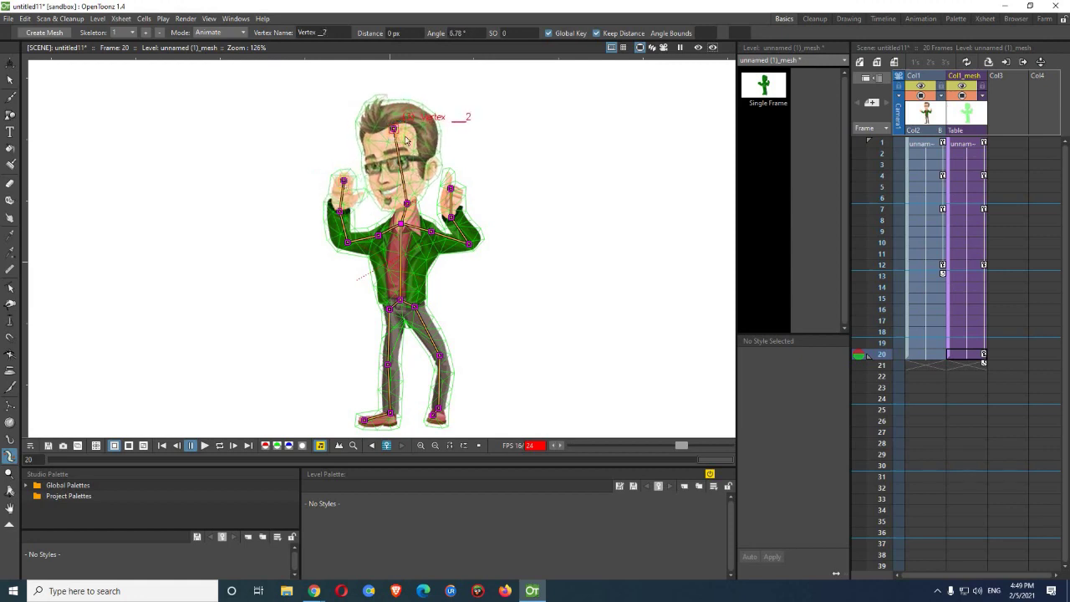
{"action": "left_click_drag", "start_coordinate": [451, 214], "coordinate": [482, 203]}
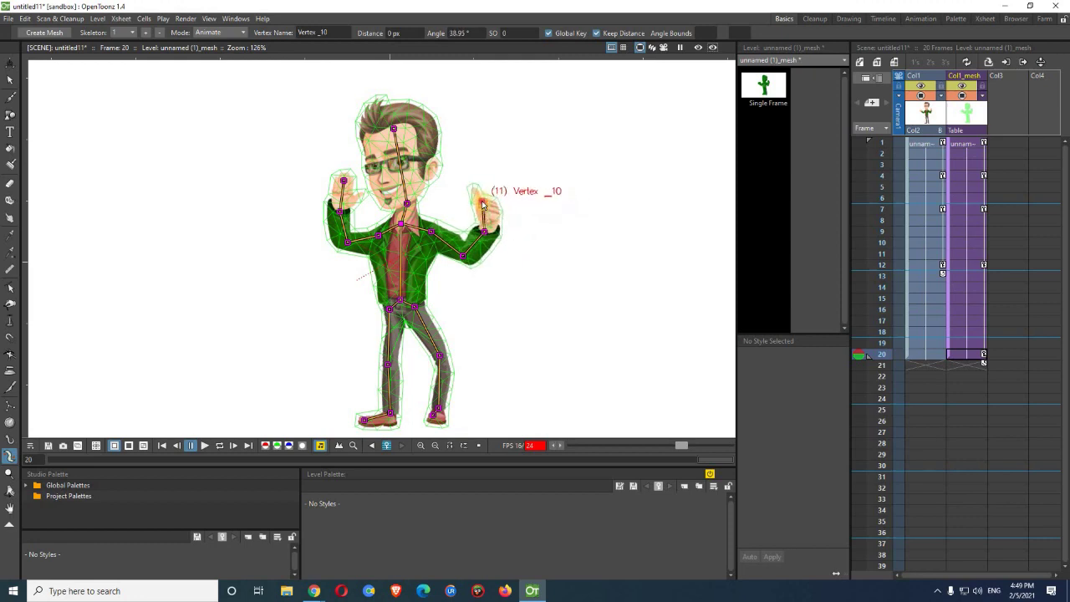
{"action": "scroll", "coordinate": [462, 239], "scroll_direction": "up", "scroll_amount": 5}
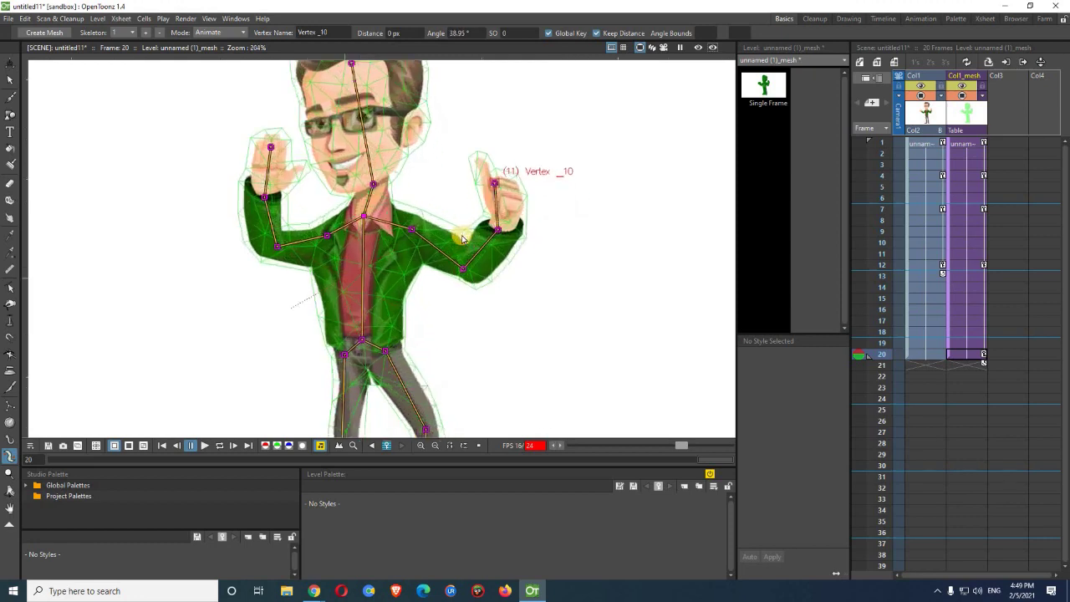
{"action": "left_click", "coordinate": [240, 33]}
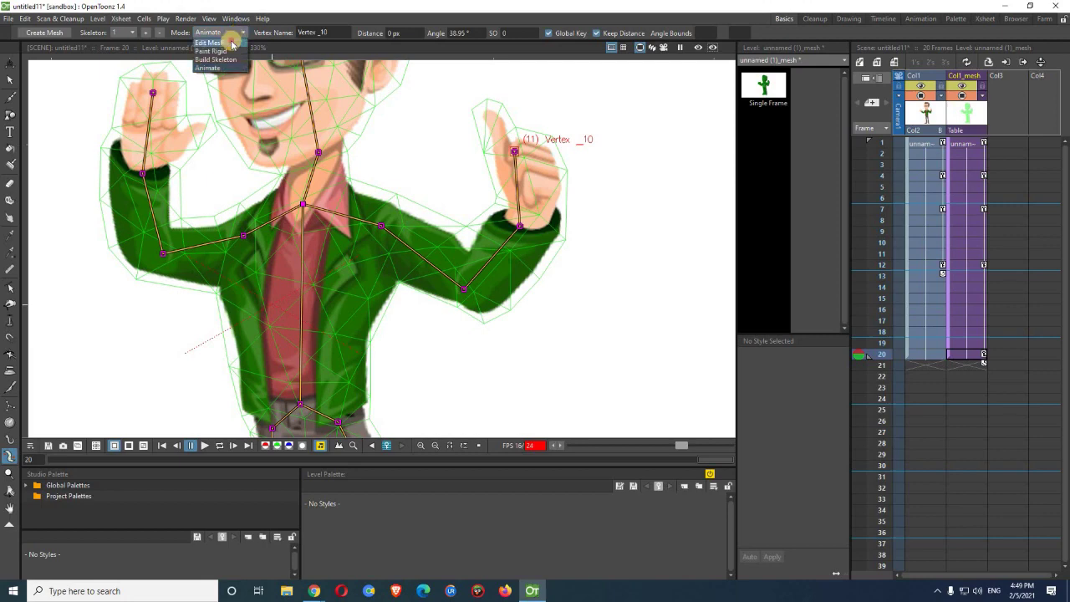
{"action": "left_click", "coordinate": [231, 42]}
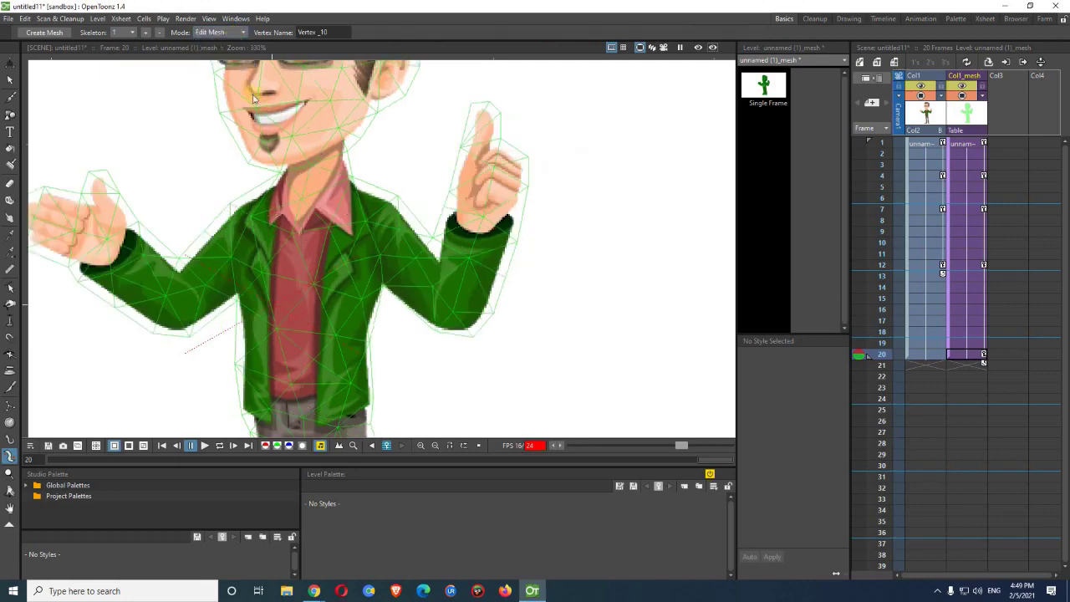
{"action": "left_click", "coordinate": [436, 254]}
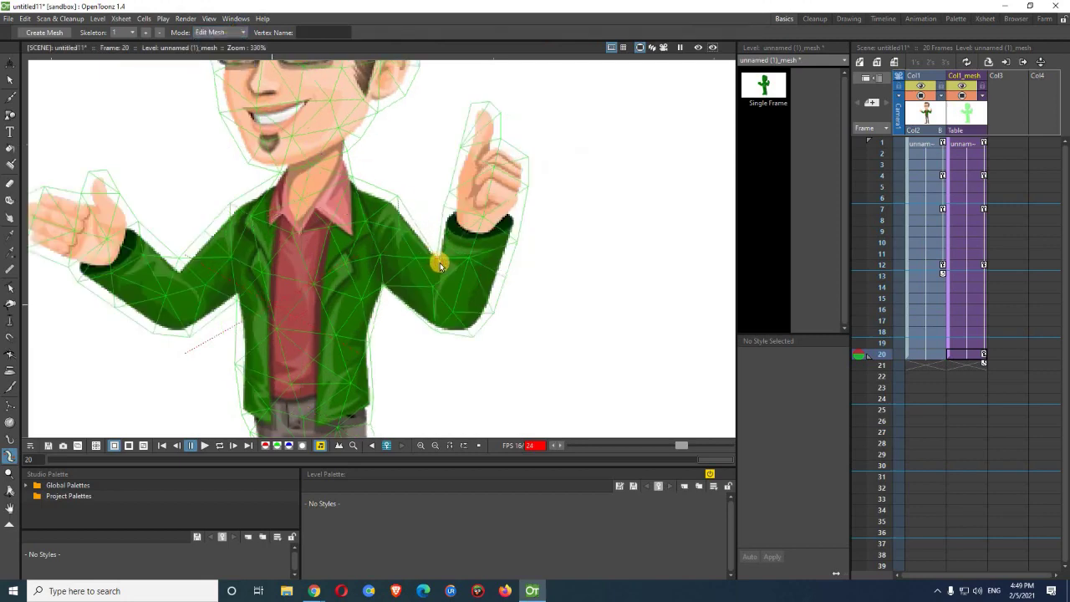
{"action": "left_click", "coordinate": [230, 33]}
{"action": "left_click", "coordinate": [219, 67]}
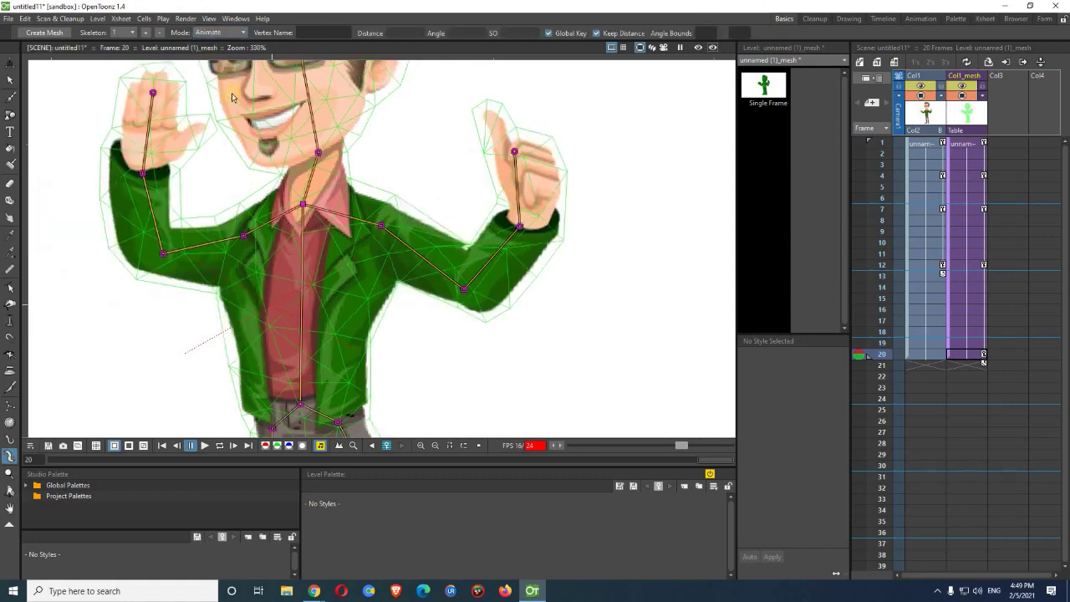
Keyframe Col1 at frame 20 and play the 20-frame animation twice to check the motion.
{"action": "scroll", "coordinate": [426, 158], "scroll_direction": "down", "scroll_amount": 5}
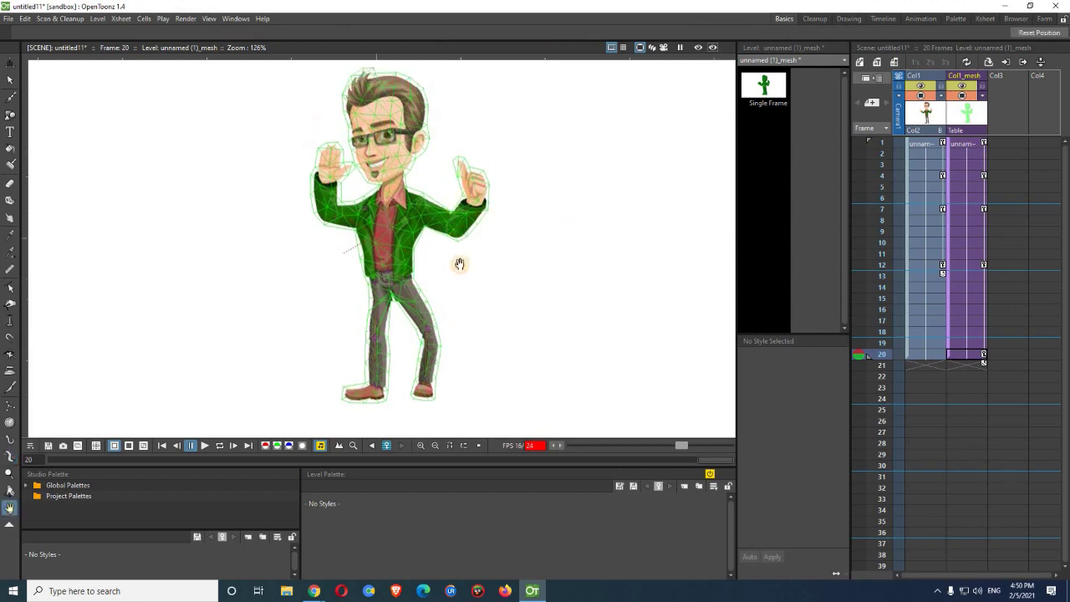
{"action": "scroll", "coordinate": [460, 264], "scroll_direction": "down", "scroll_amount": 2}
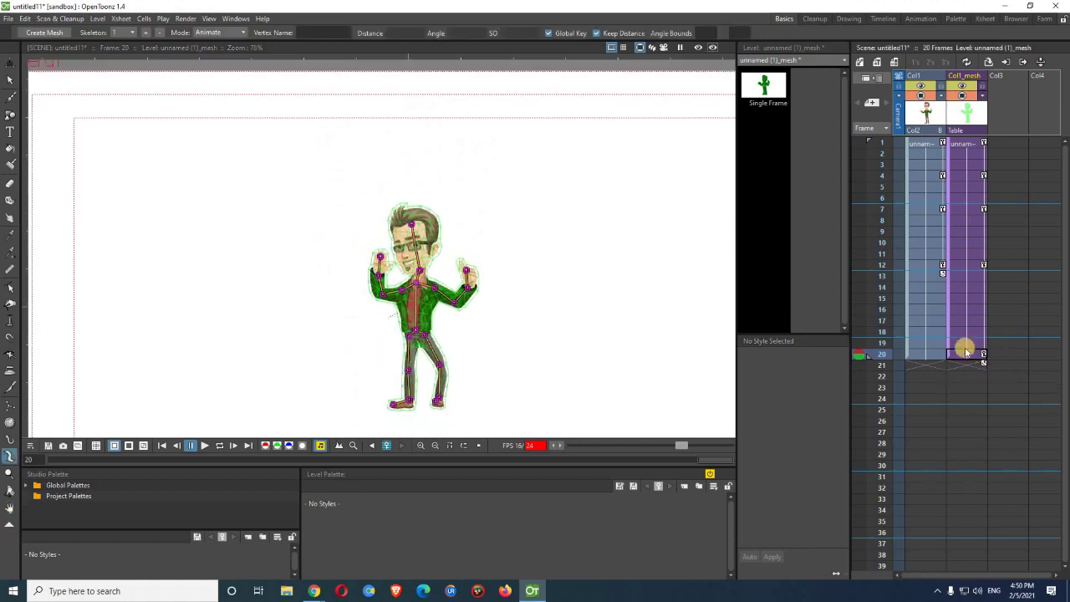
{"action": "left_click", "coordinate": [937, 357]}
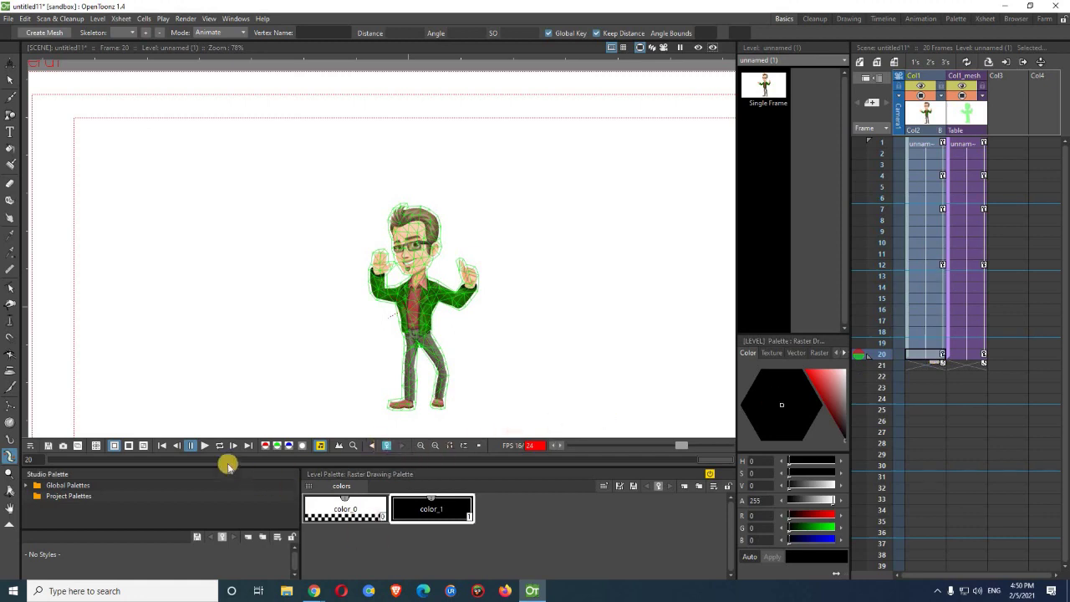
{"action": "left_click", "coordinate": [205, 445]}
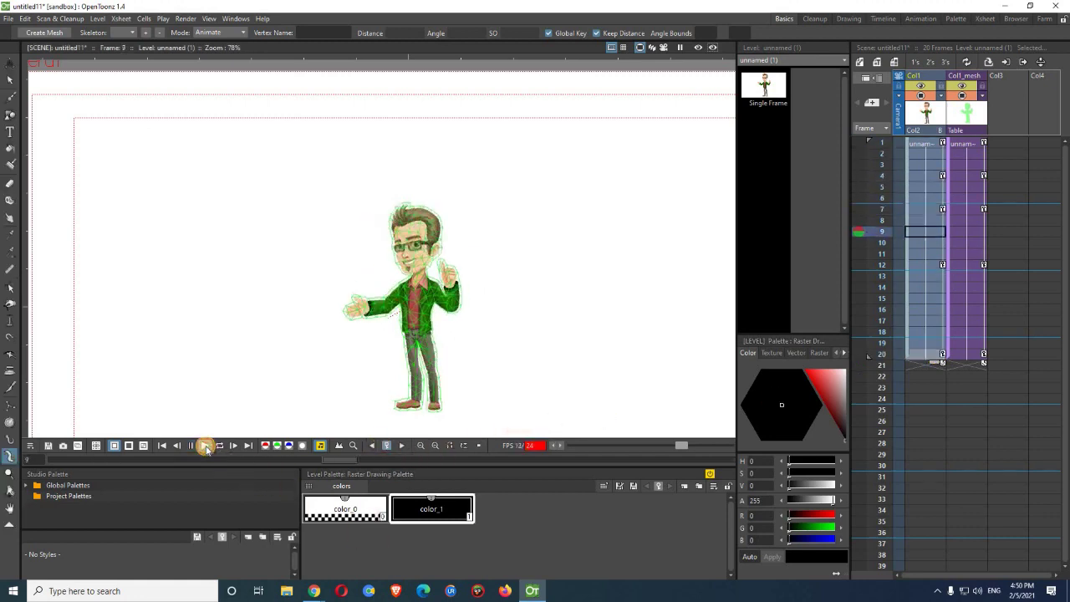
{"action": "left_click", "coordinate": [207, 447]}
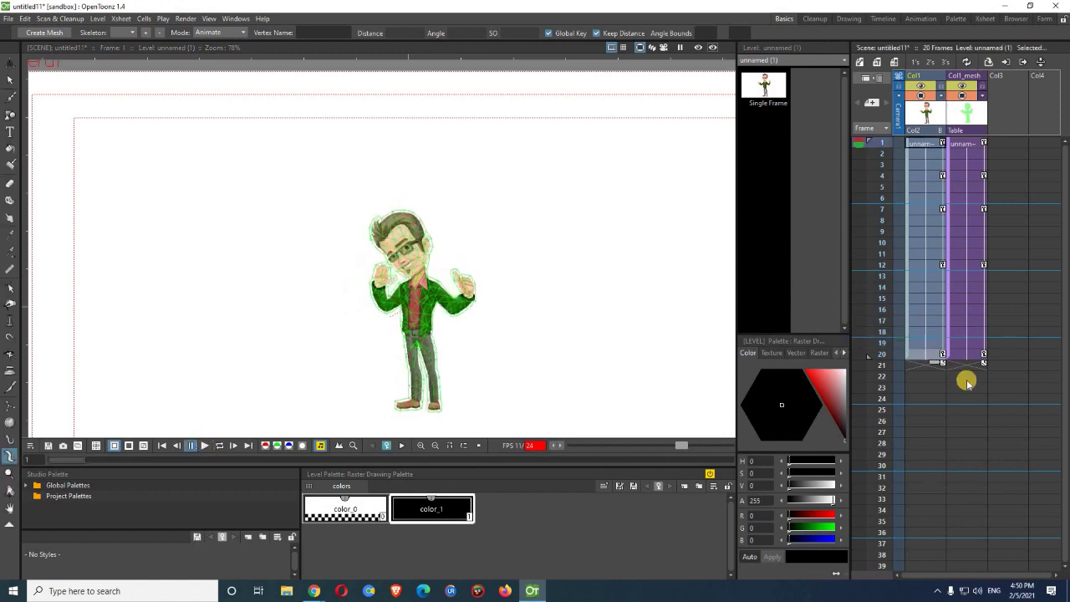
Extend the Col1_mesh and Col1 cells to frame 24 and play the lengthened animation twice.
{"action": "left_click", "coordinate": [970, 357]}
{"action": "left_click_drag", "start_coordinate": [972, 363], "coordinate": [979, 410]}
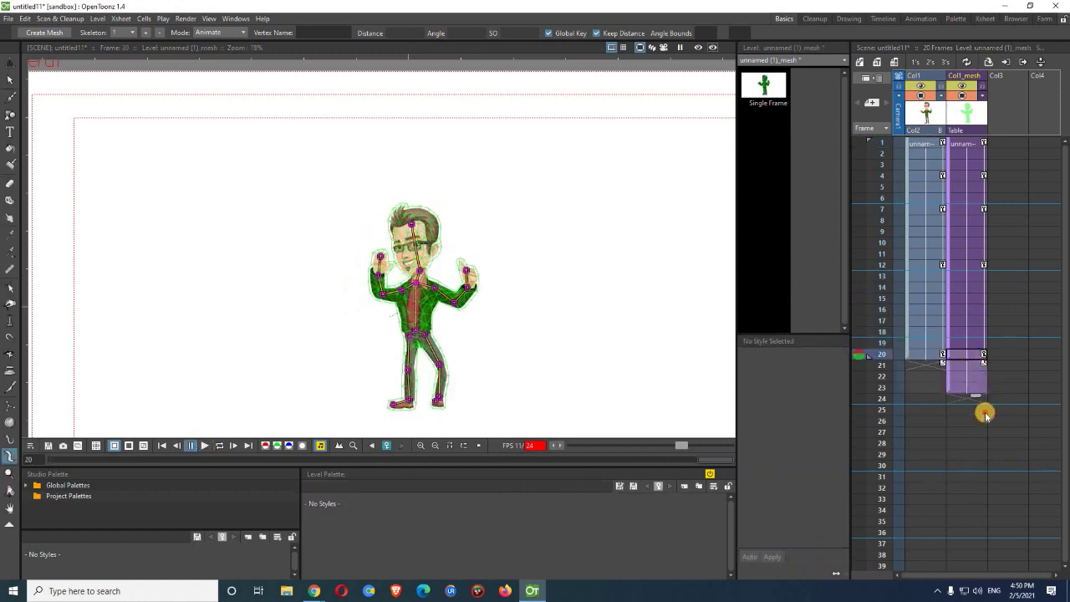
{"action": "left_click", "coordinate": [926, 357]}
{"action": "left_click_drag", "start_coordinate": [926, 358], "coordinate": [916, 407]}
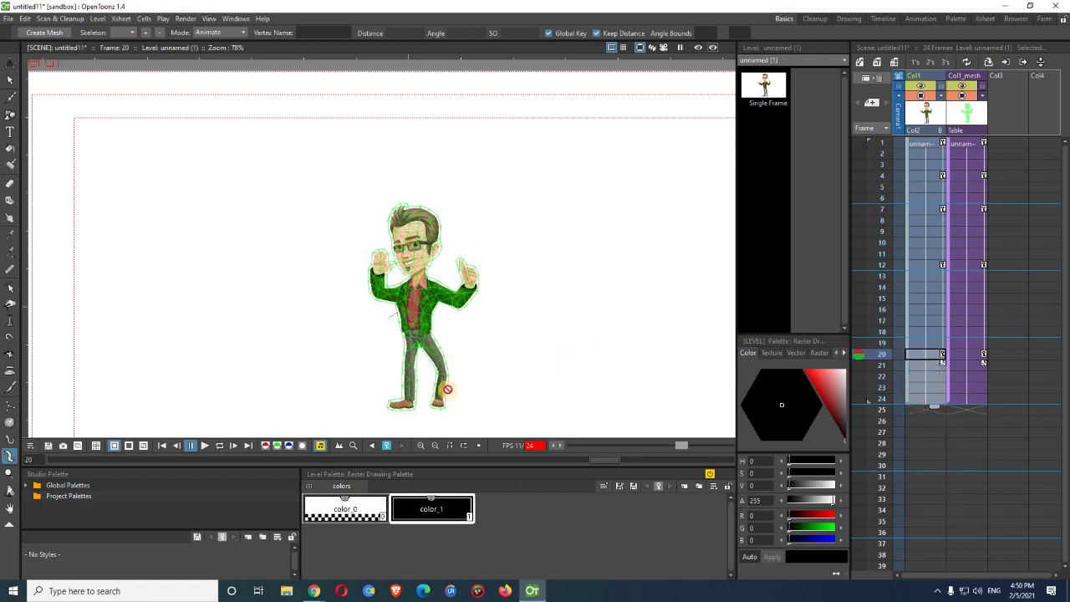
{"action": "left_click", "coordinate": [204, 446]}
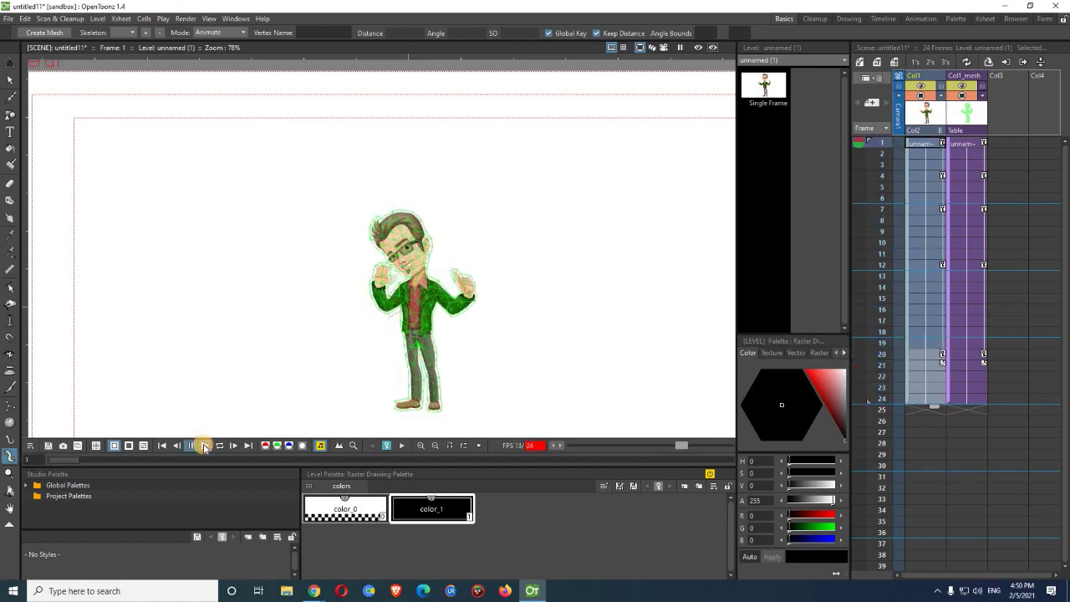
{"action": "left_click", "coordinate": [204, 446]}
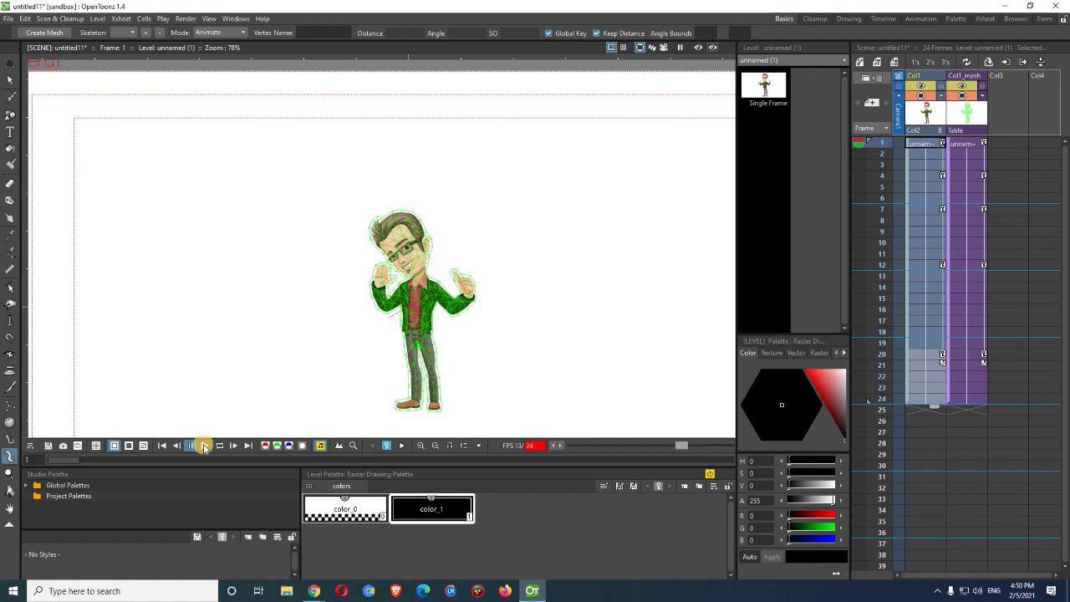